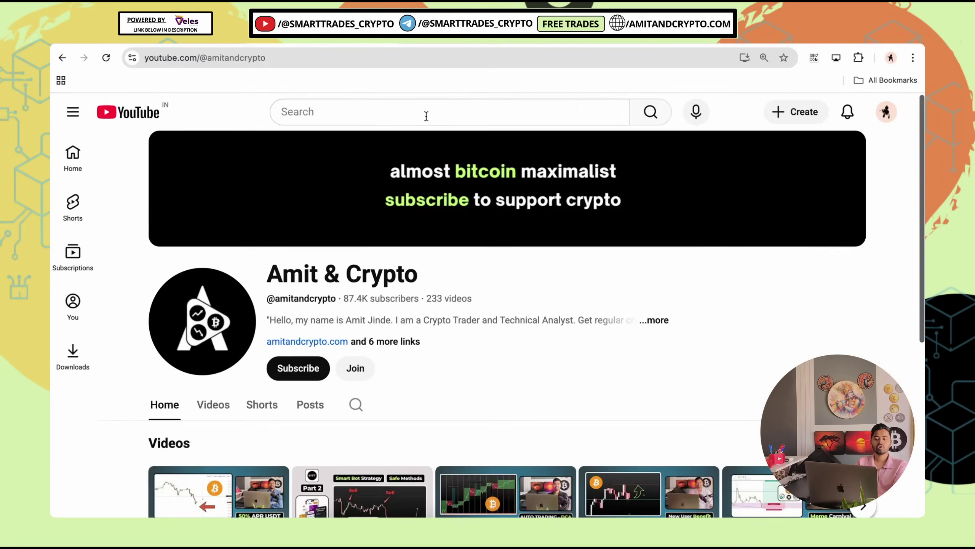
Step: Open the channel's Videos tab and browse the upload grid, scrolling down and back up
triple_click(321, 280)
left_click(363, 280)
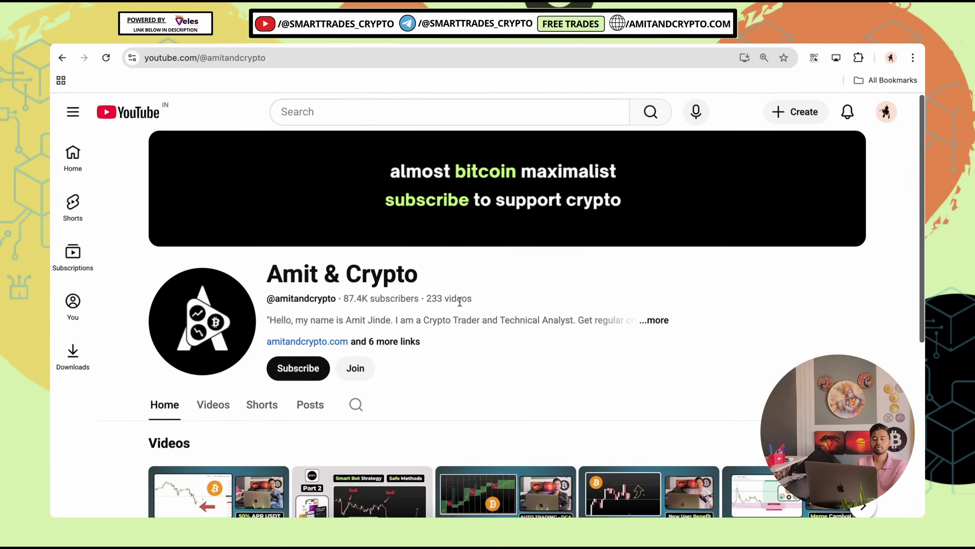
scroll(460, 302, "down", 2)
left_click(214, 346)
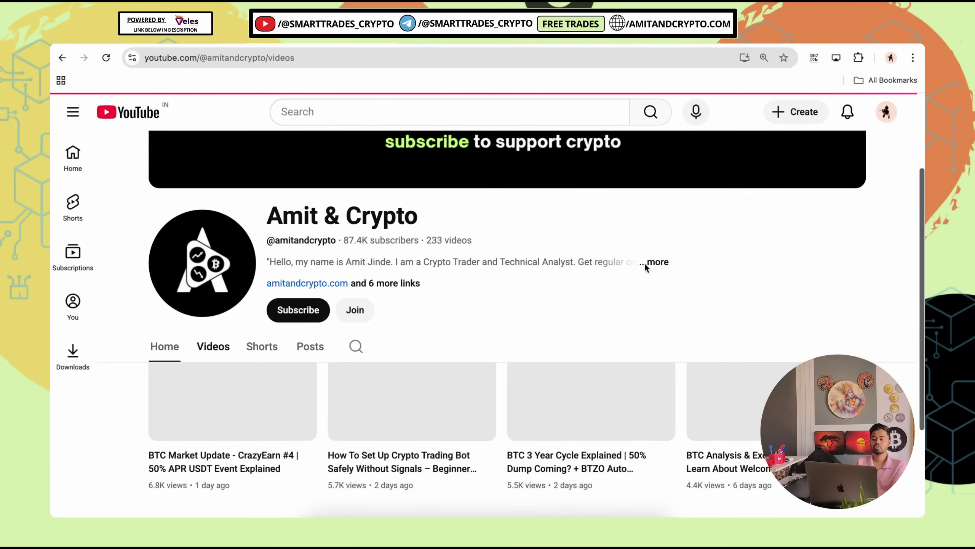
scroll(588, 384, "down", 6)
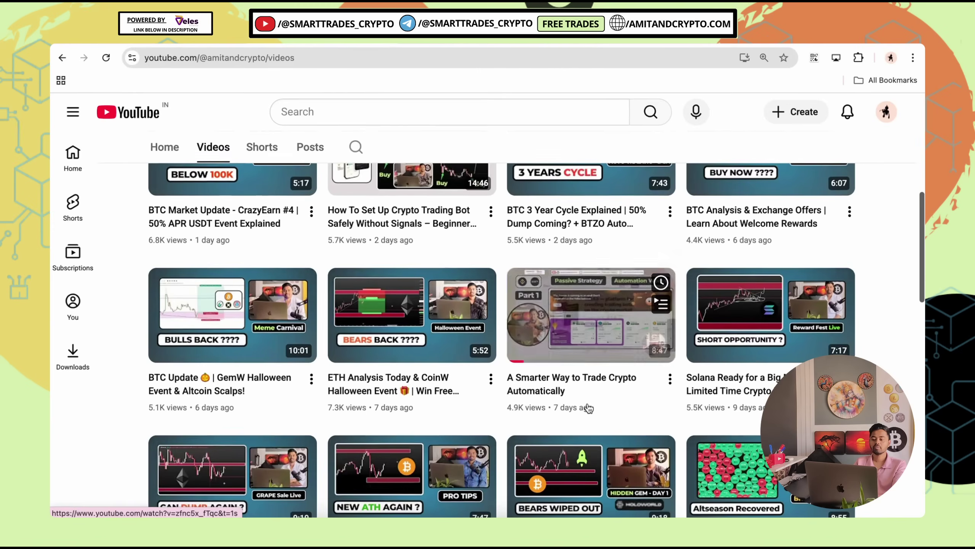
scroll(452, 239, "up", 5)
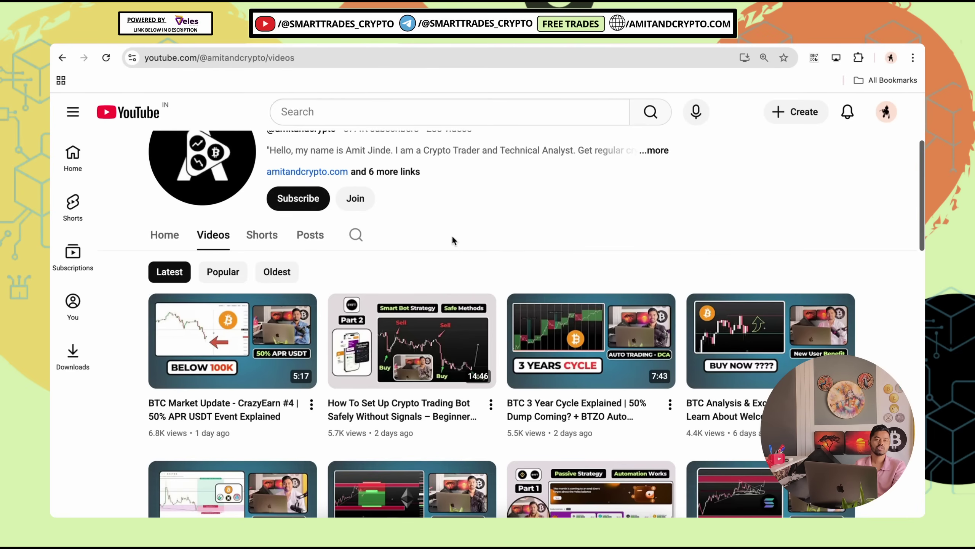
scroll(451, 237, "up", 4)
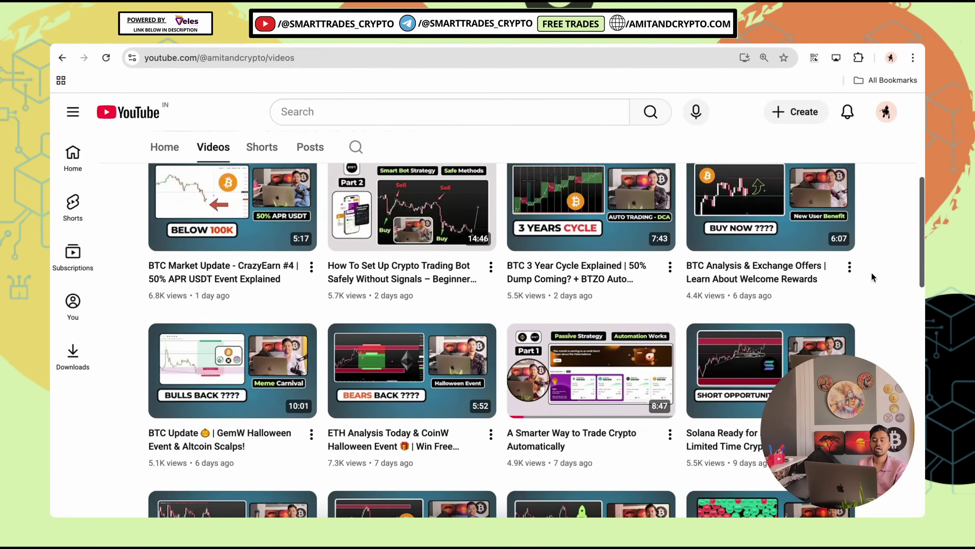
mouse_move(583, 463)
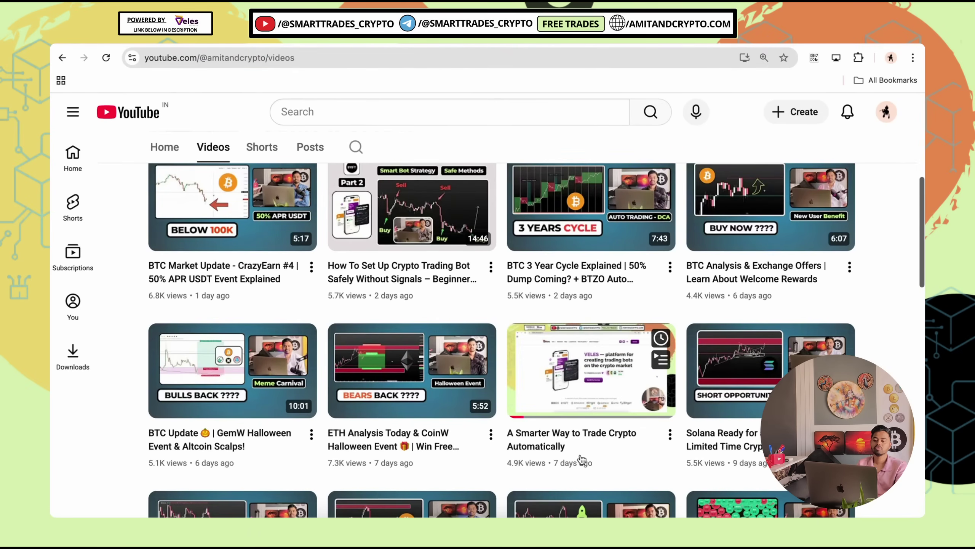
scroll(581, 459, "up", 5)
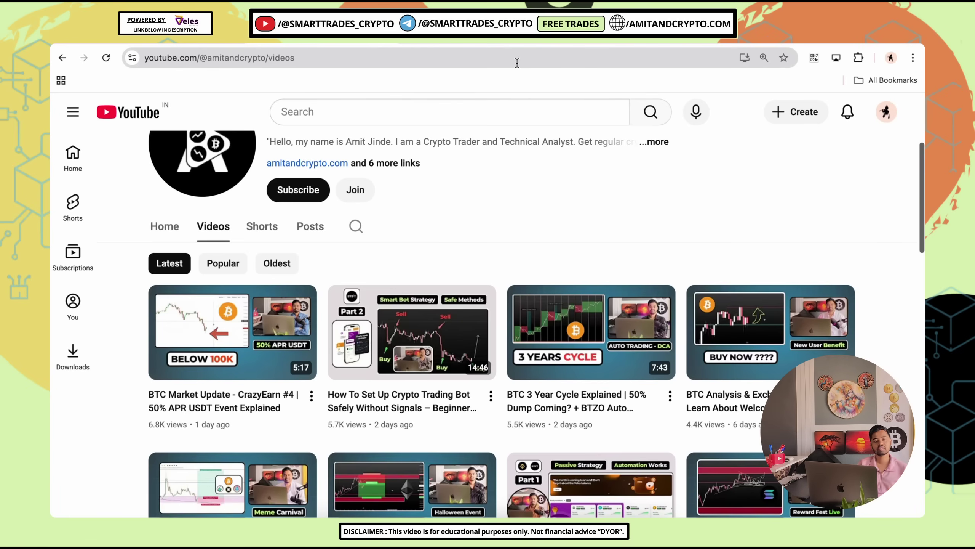
scroll(520, 233, "up", 4)
Step: Return to the Veles dashboard and review the Challenges list: 3 of 6 done, $3 of $5 earned
left_click(164, 382)
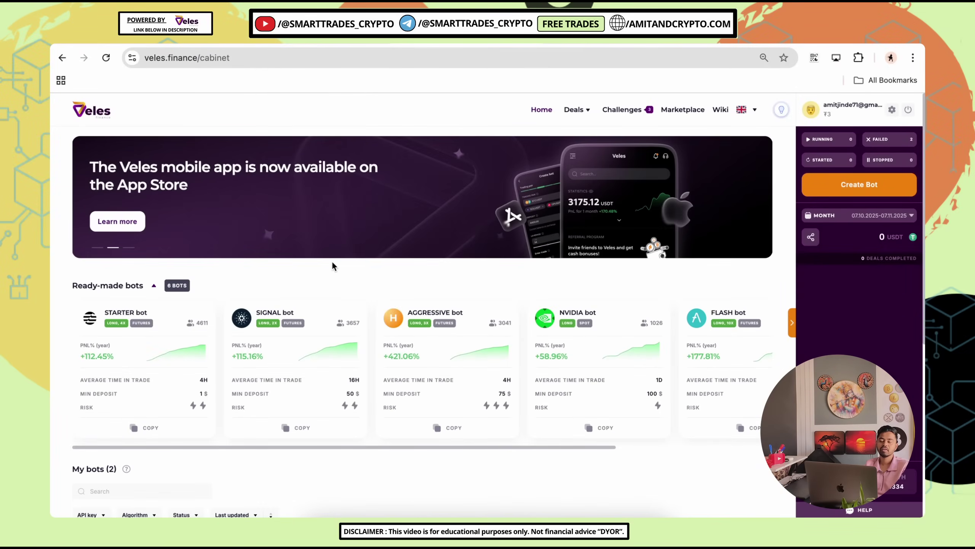
left_click(625, 111)
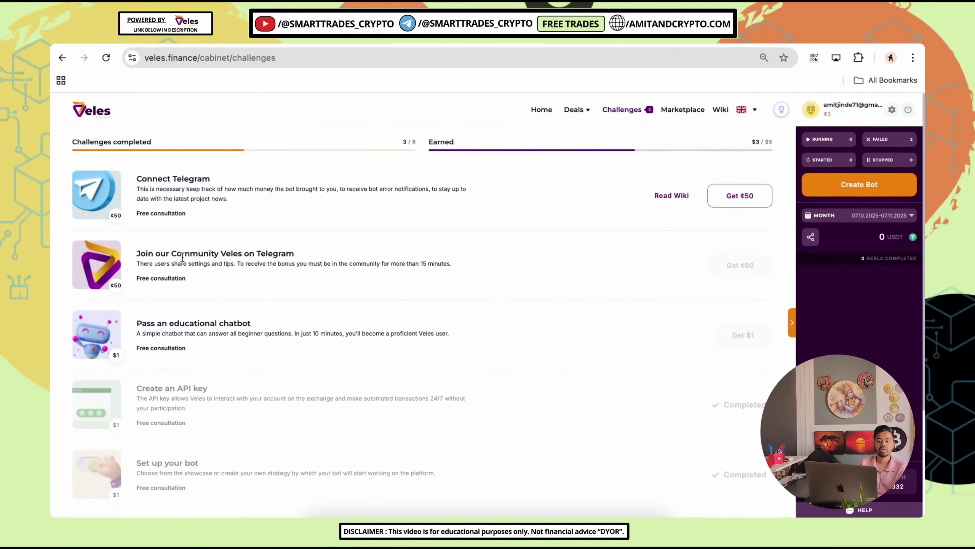
scroll(234, 326, "down", 2)
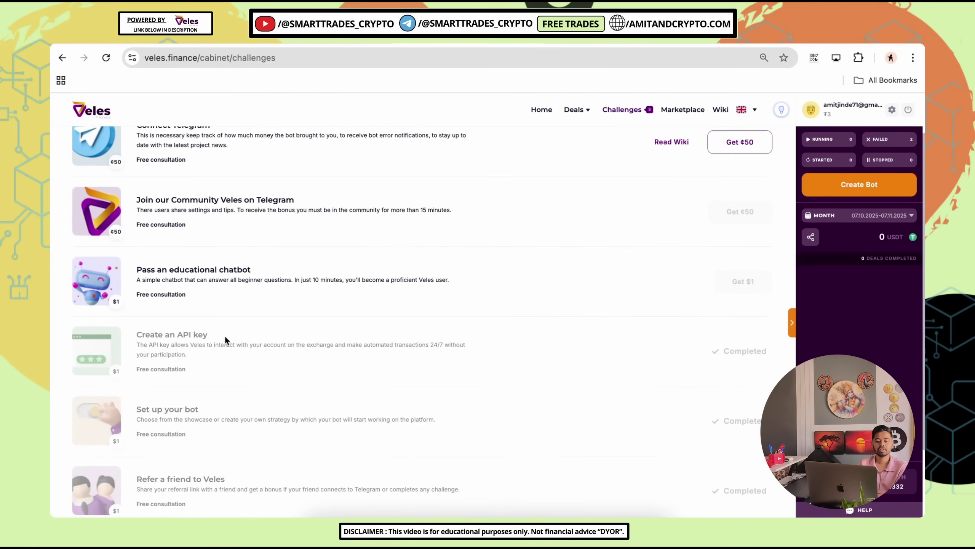
scroll(244, 330, "down", 3)
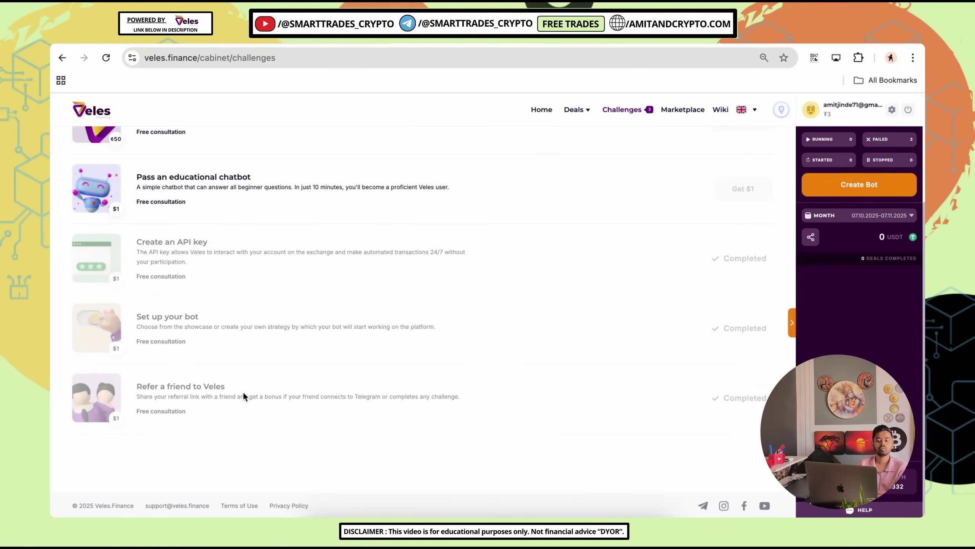
scroll(469, 295, "up", 5)
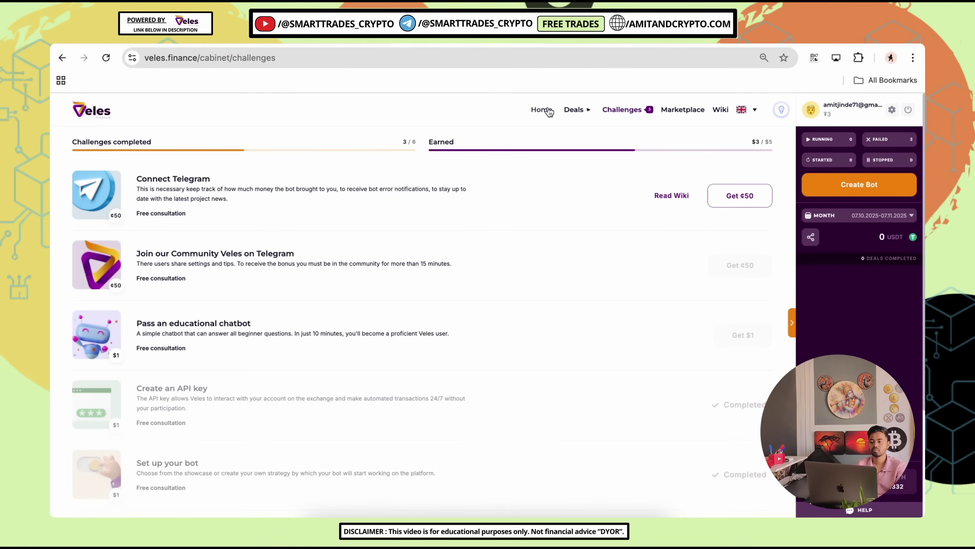
Step: Look over the Active deals list under Deals, then move on to the backtests section
mouse_move(576, 109)
left_click(597, 148)
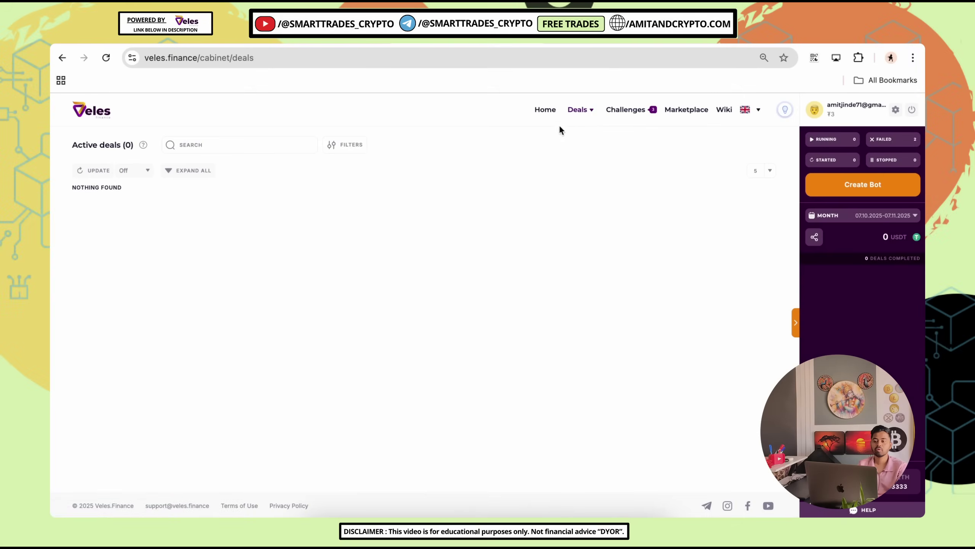
mouse_move(579, 115)
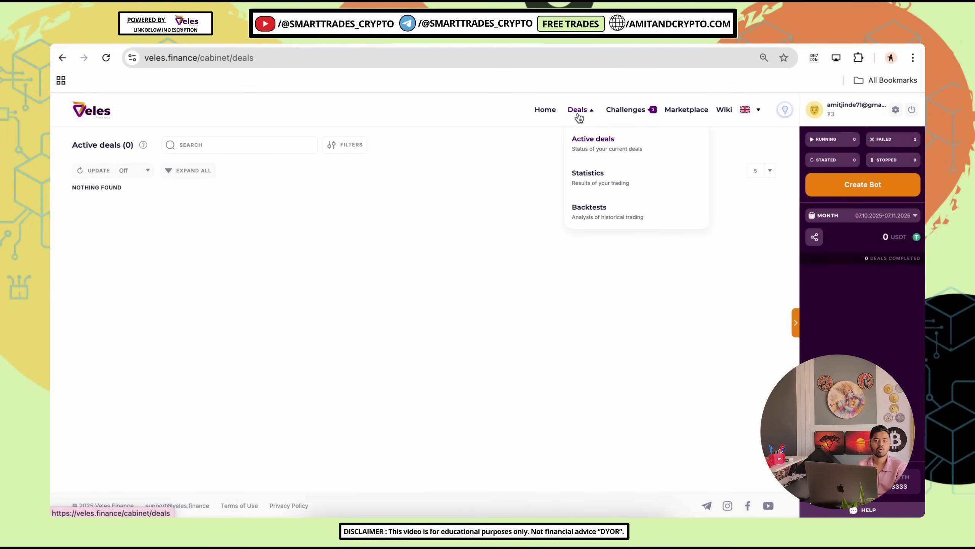
left_click_drag(76, 145, 119, 145)
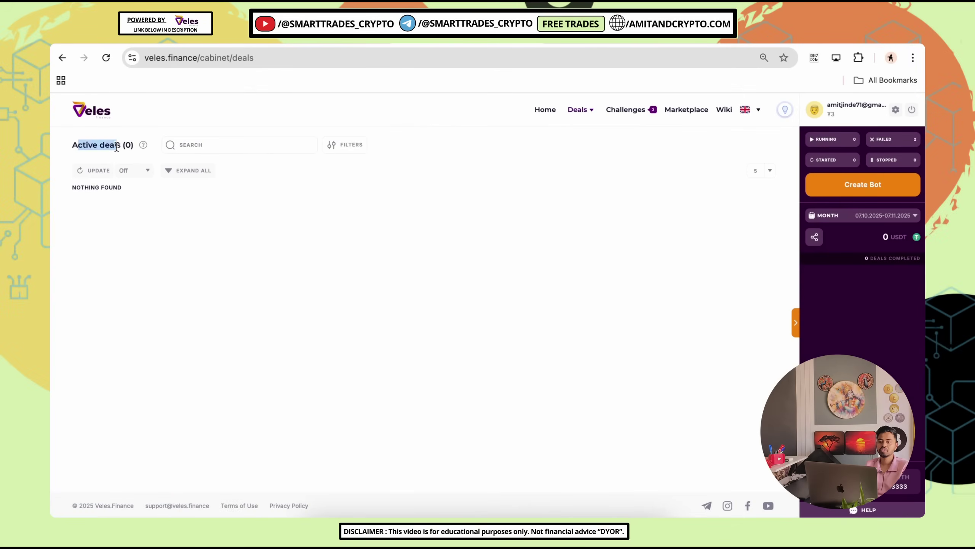
left_click(119, 145)
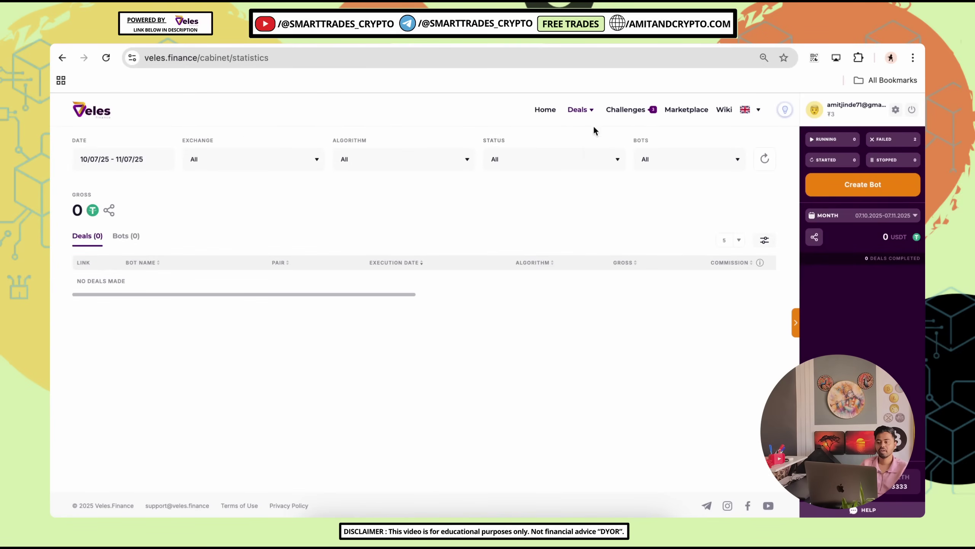
left_click(597, 210)
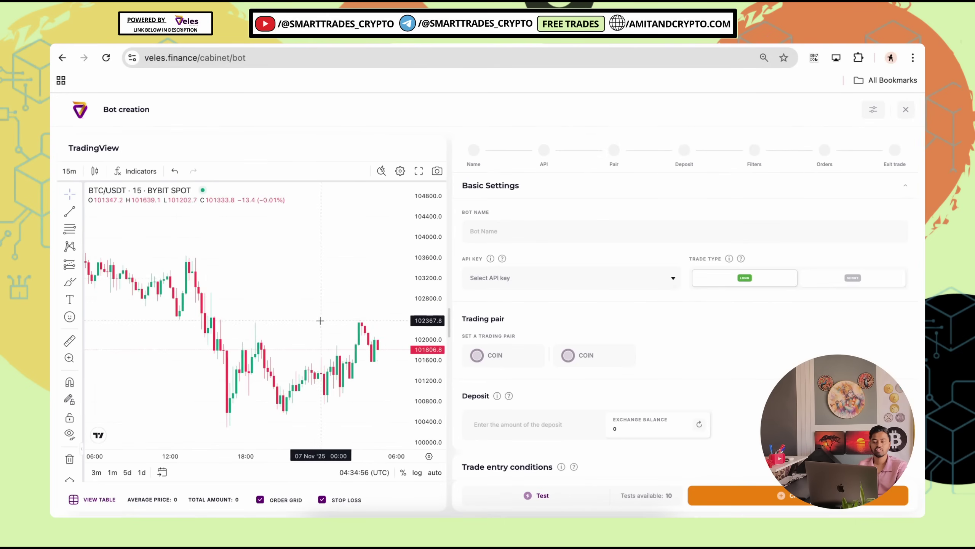
Step: Switch the BTC/USDT chart to 30-minute candles and compress the time scale
scroll(303, 288, "down", 3)
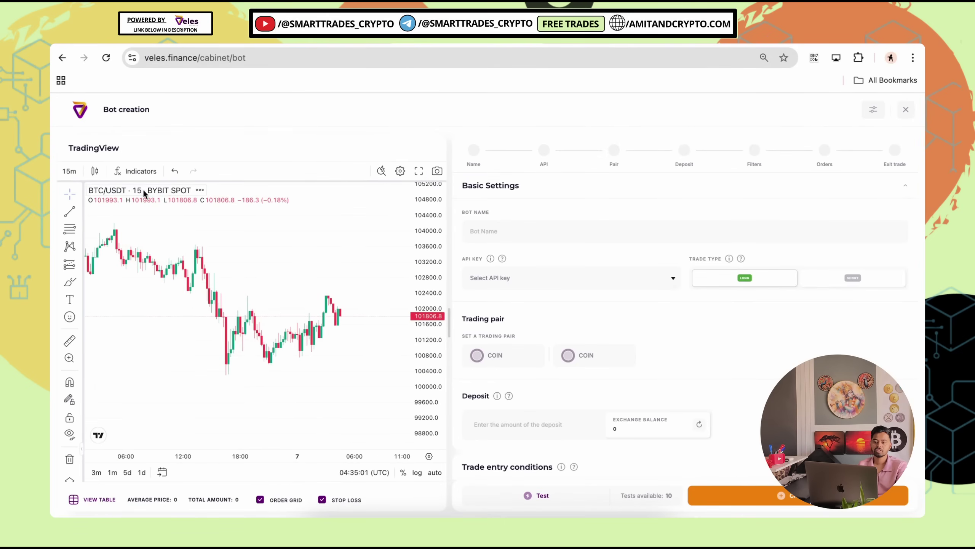
left_click(69, 171)
left_click(83, 250)
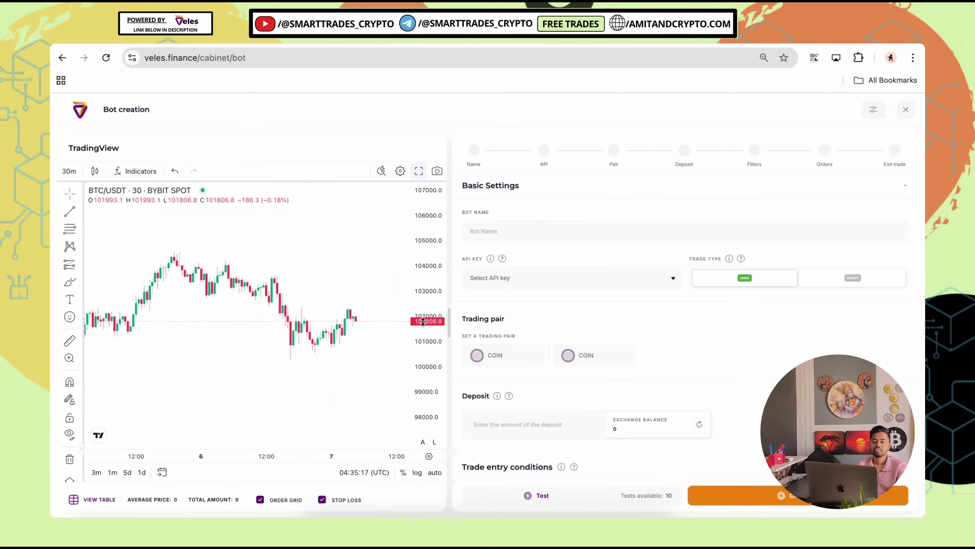
left_click_drag(423, 322, 422, 308)
mouse_move(314, 456)
left_mouse_down()
mouse_move(331, 456)
mouse_move(304, 456)
left_mouse_up()
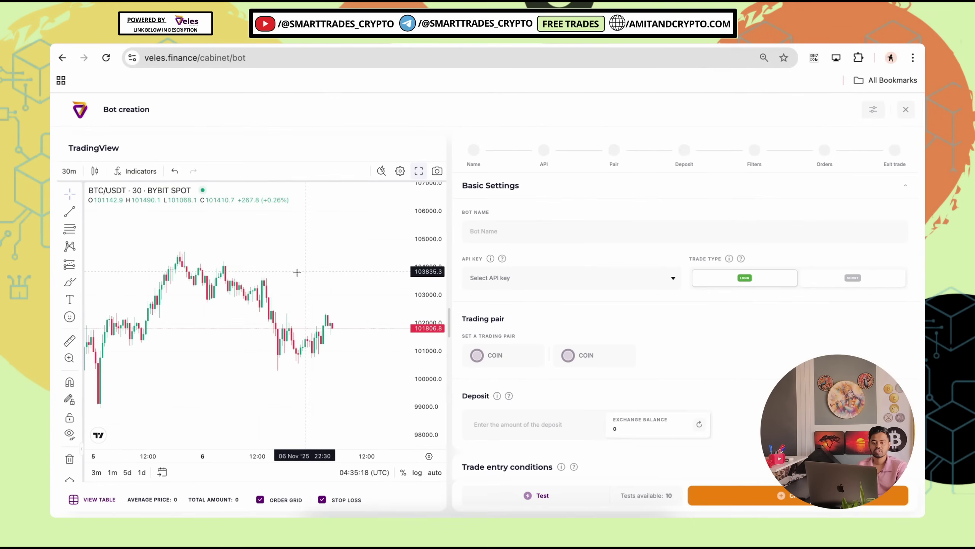
Step: Draw a descending channel: an upper trend line from the 05 Nov peak and a parallel lower line
left_click(70, 217)
left_click(182, 245)
left_click(375, 340)
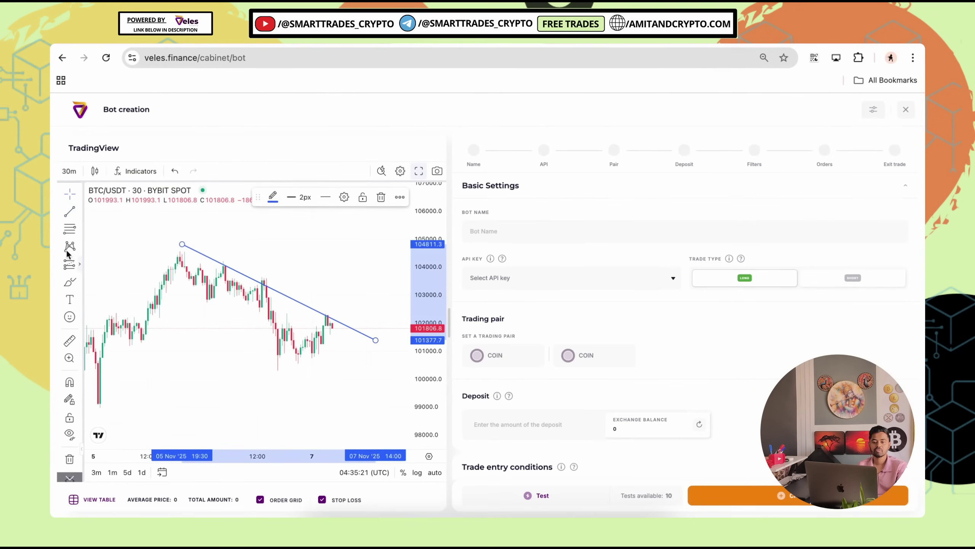
left_click(69, 211)
left_click(161, 290)
left_click(350, 376)
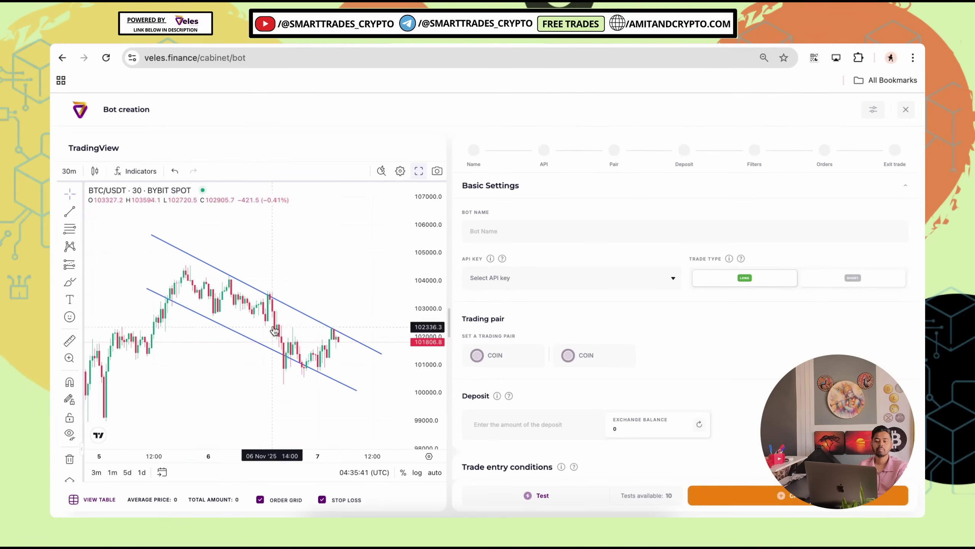
Step: Add the Bollinger Bands indicator to the chart
left_click(135, 170)
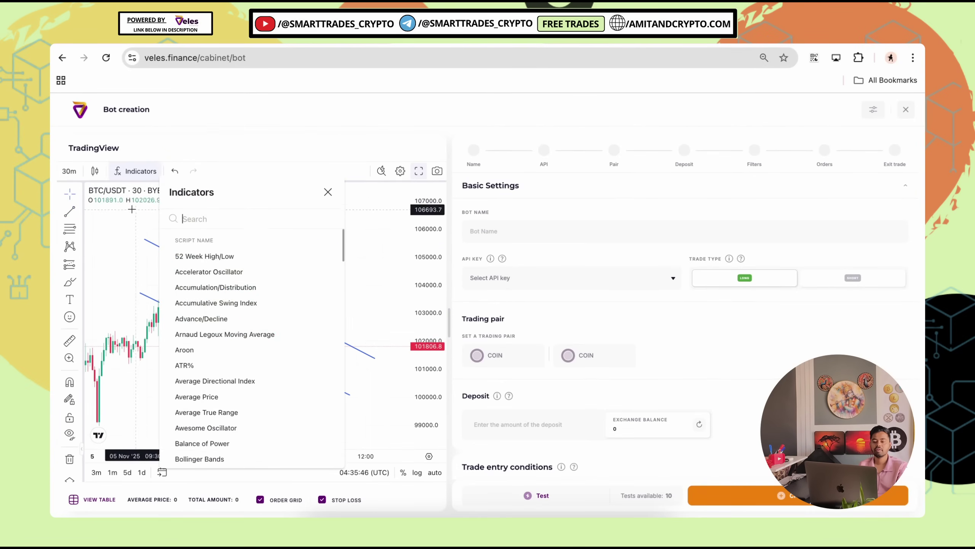
type("boll")
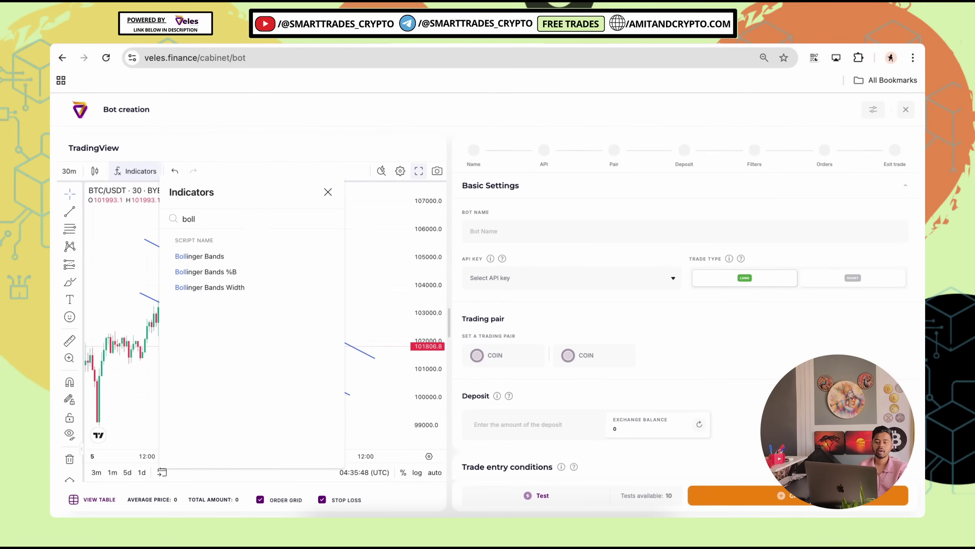
left_click(200, 256)
key("Escape")
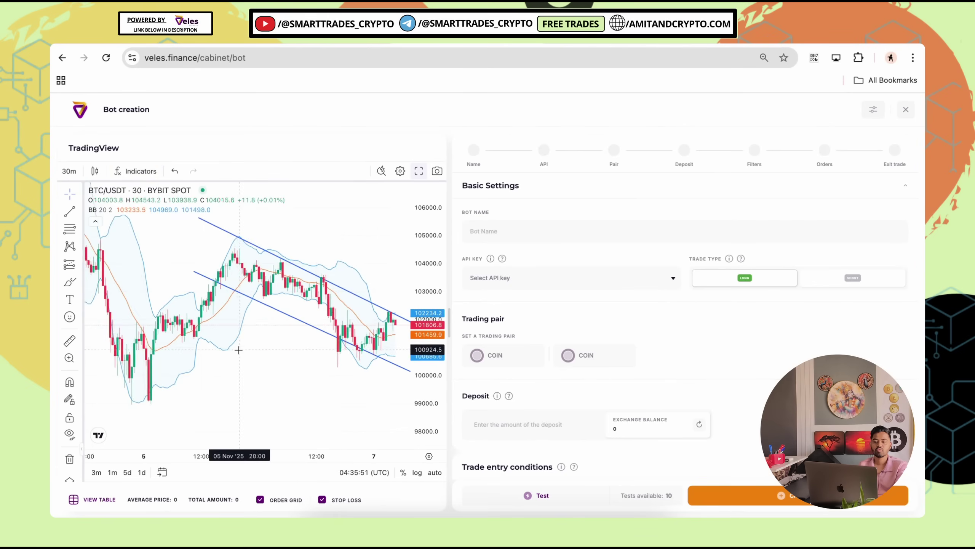
Step: Zoom and pan the chart until several days of candles show inside the channel
scroll(269, 378, "up", 3)
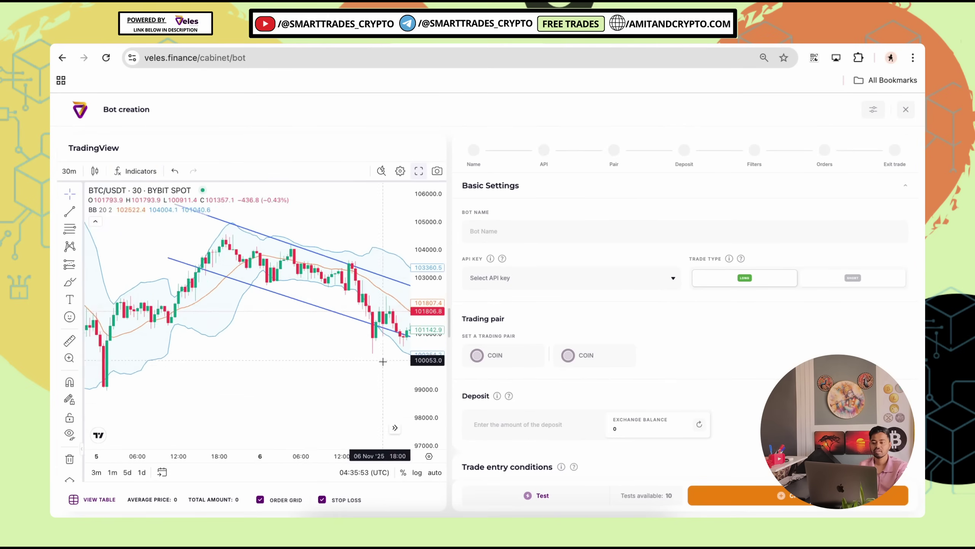
scroll(383, 361, "up", 3)
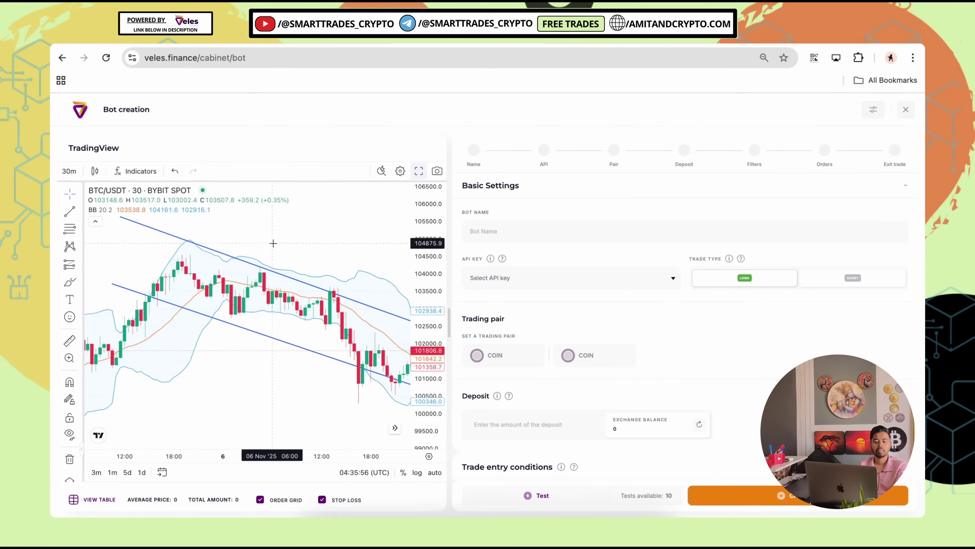
scroll(273, 242, "right", 2)
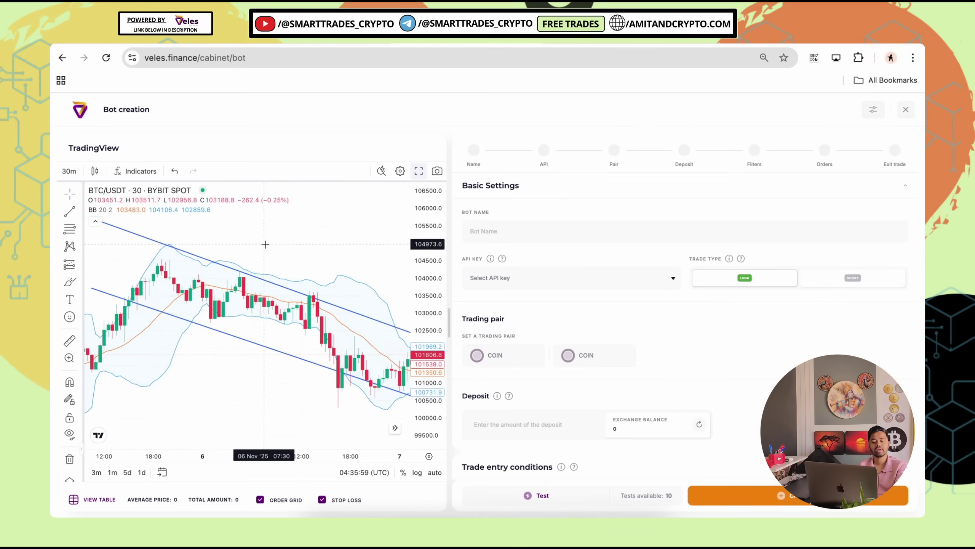
scroll(257, 249, "right", 2)
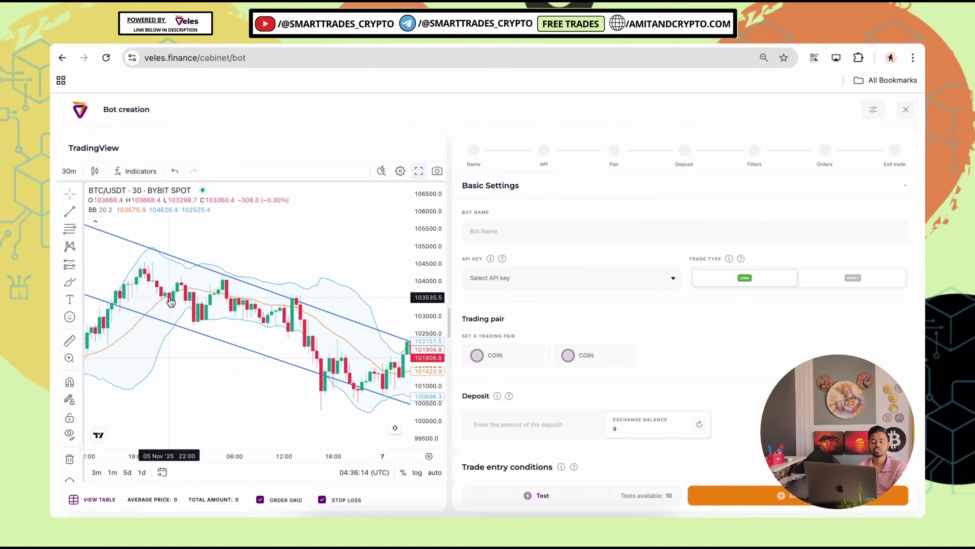
scroll(181, 302, "right", 2)
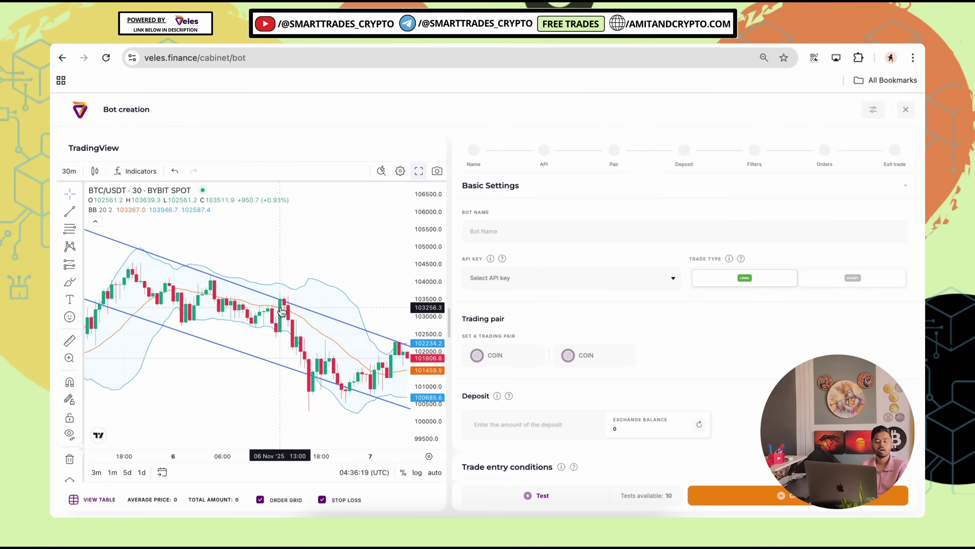
scroll(288, 301, "down", 2)
scroll(293, 289, "down", 1)
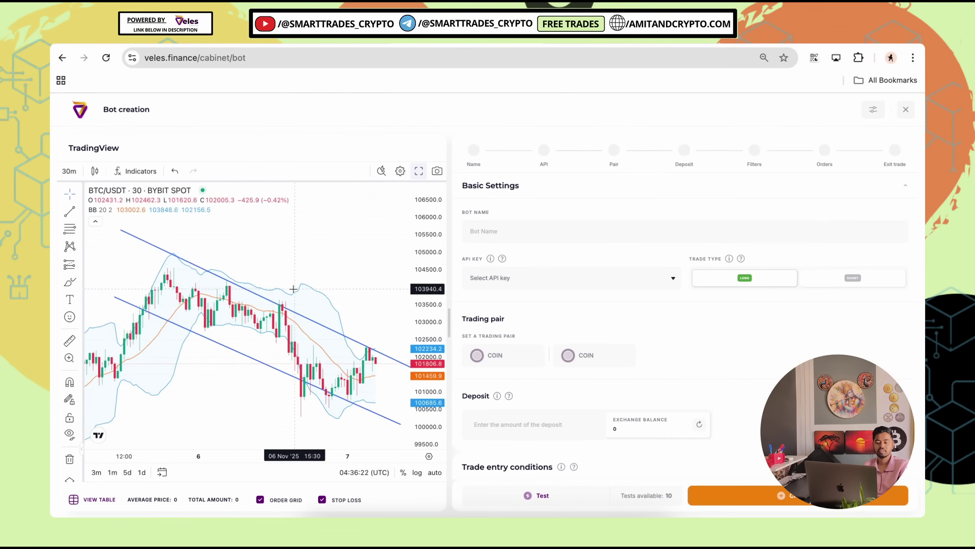
scroll(293, 289, "right", 2)
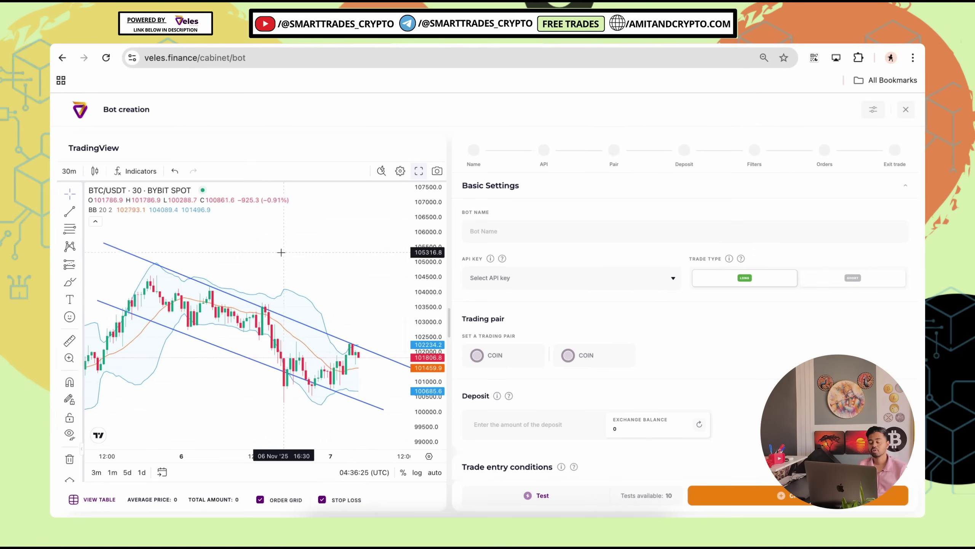
scroll(275, 250, "down", 1)
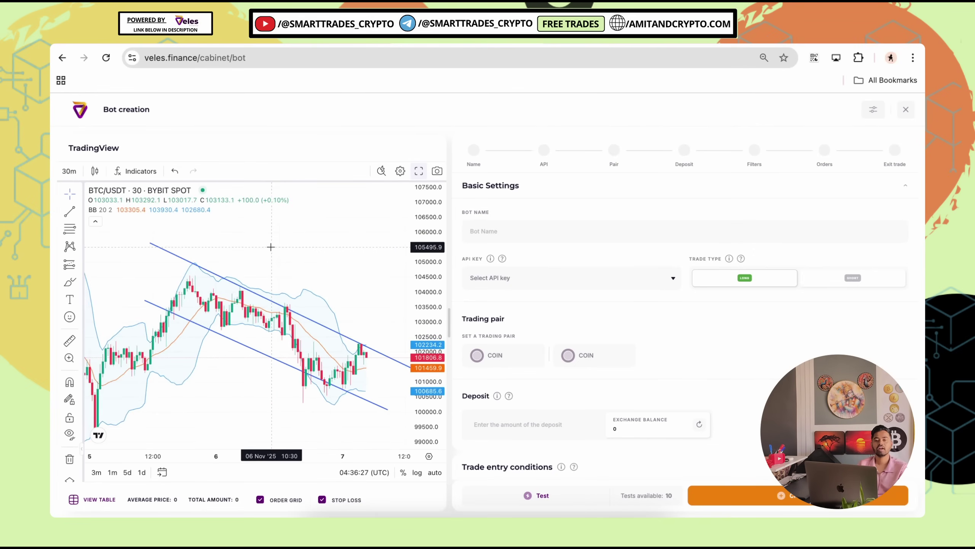
Step: Name the bot BTC SHORT
left_click(531, 231)
type("BTC")
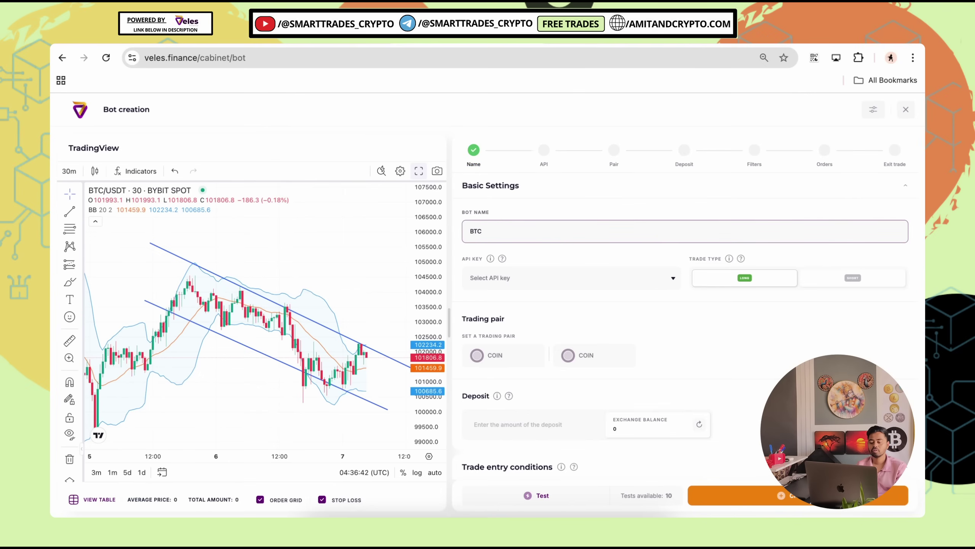
type(" LONG")
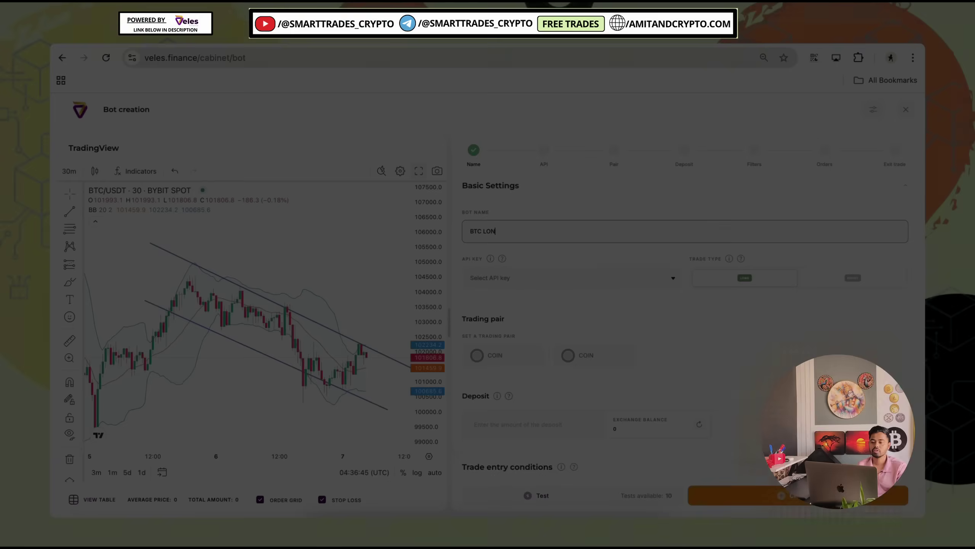
type("SHORT")
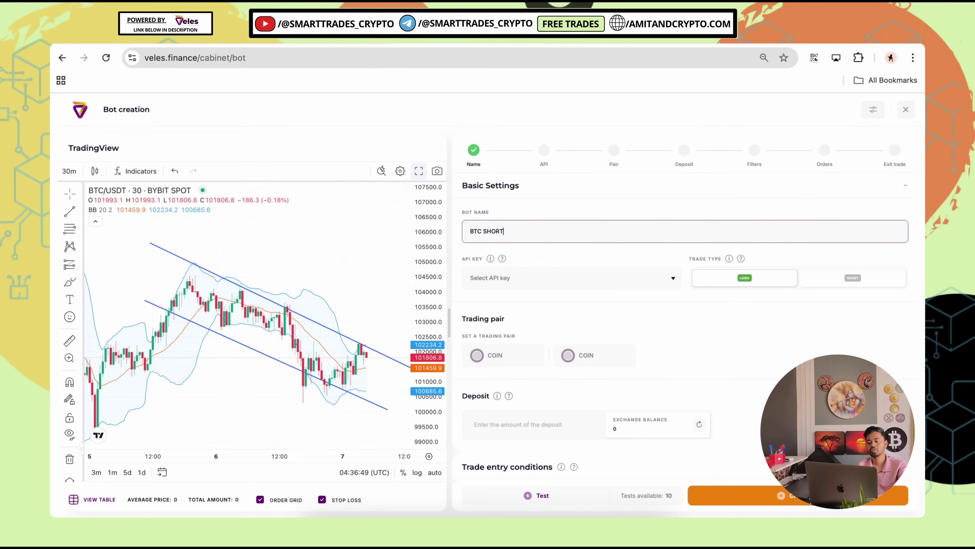
Step: Add a new HTX Spot API key, filling in the key name and secret
left_click(567, 287)
left_click(569, 388)
left_click(447, 254)
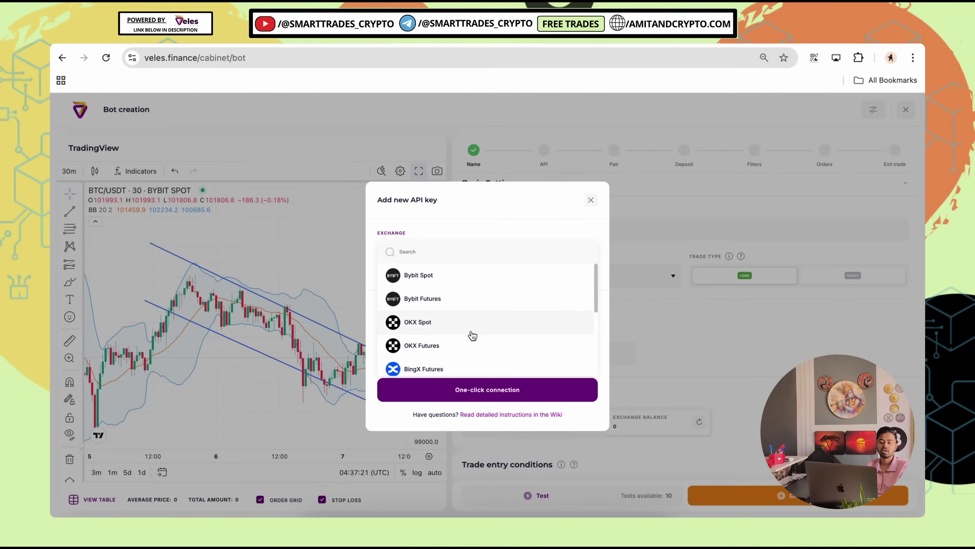
scroll(469, 335, "down", 5)
scroll(419, 313, "up", 1)
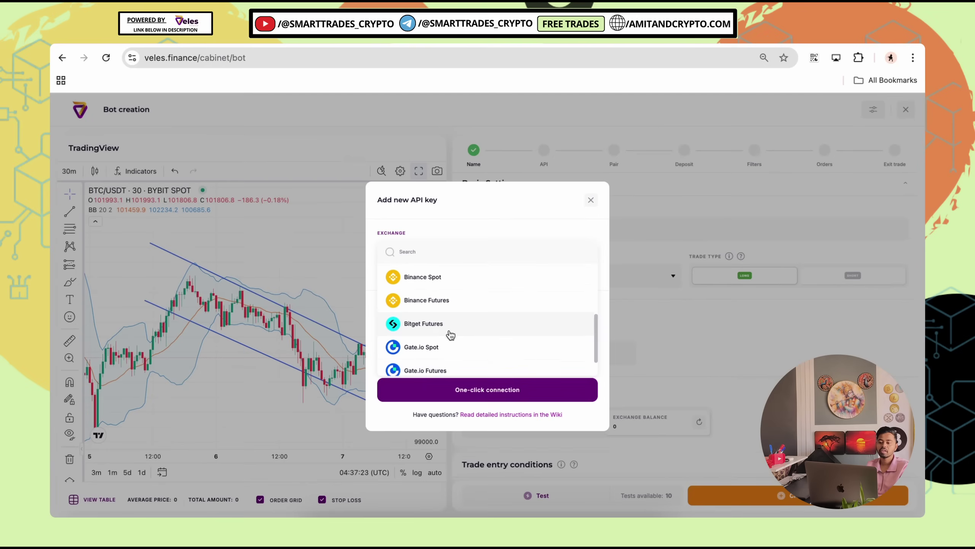
scroll(455, 321, "down", 2)
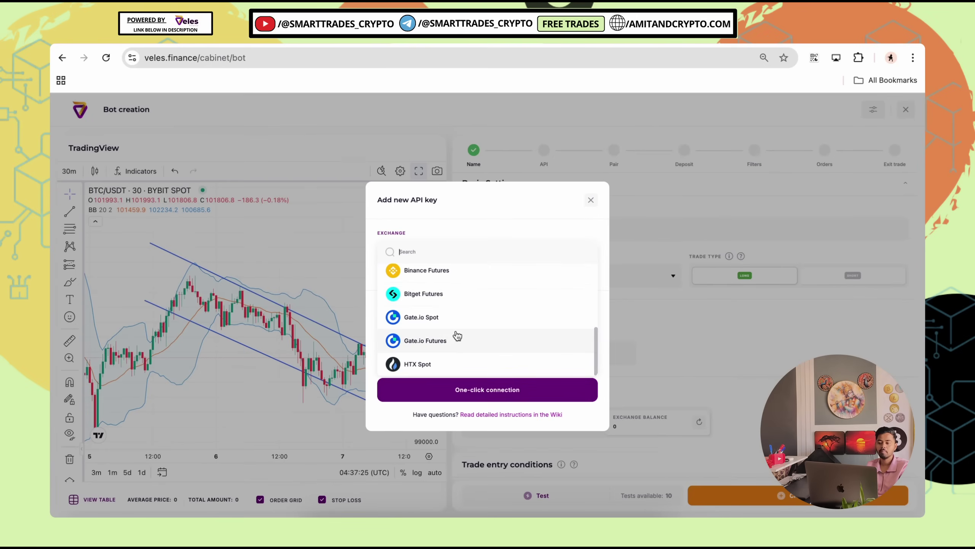
left_click(445, 365)
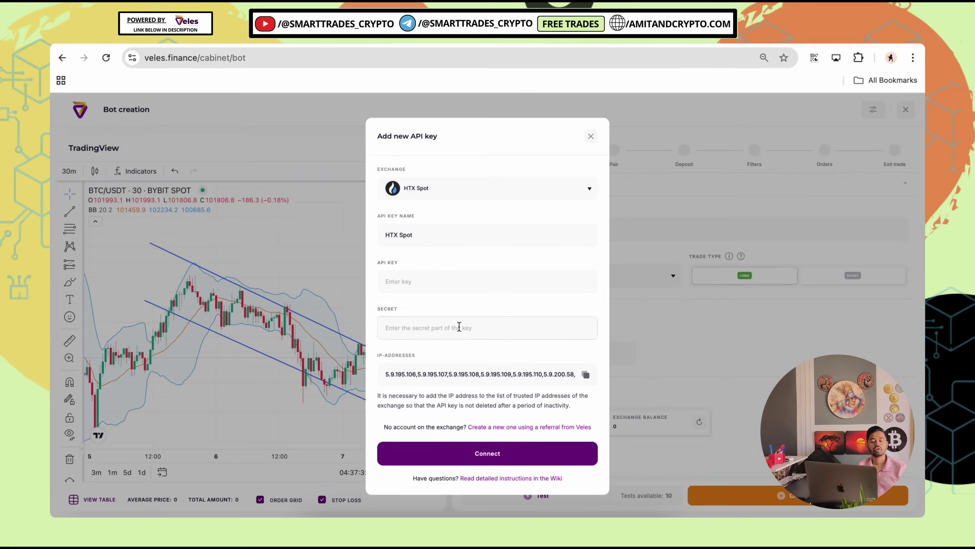
left_click(481, 236)
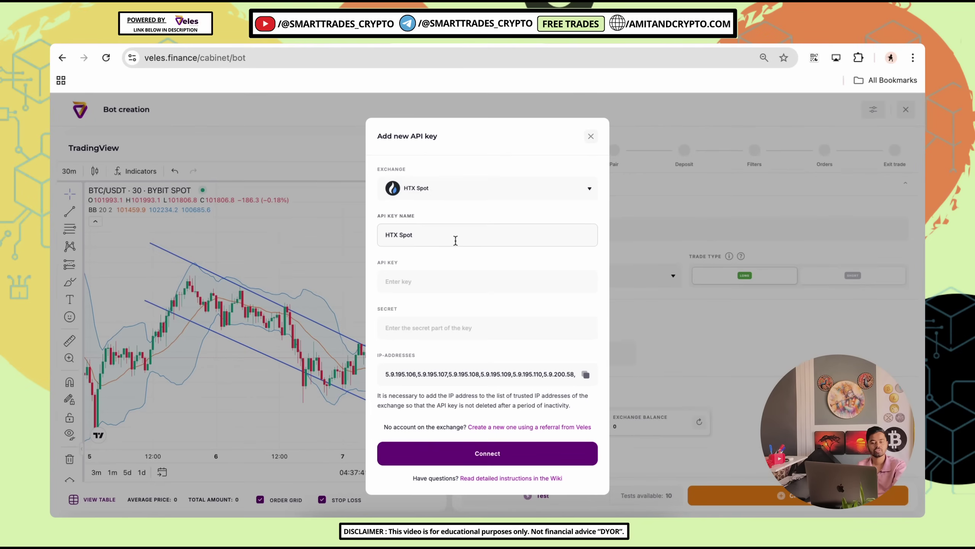
left_click(422, 313)
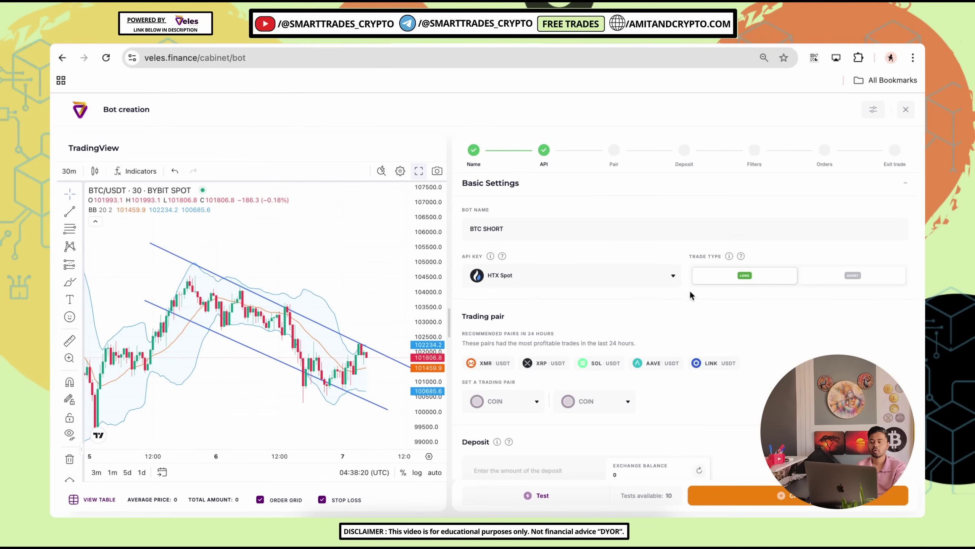
Step: Choose BTC as the base coin and USDT as the quote currency
scroll(726, 335, "down", 5)
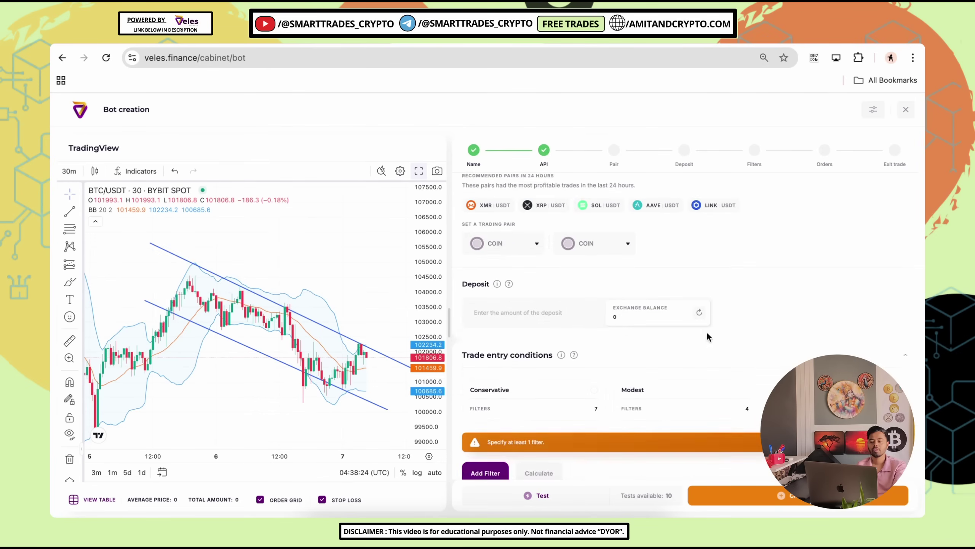
scroll(515, 271, "up", 1)
left_click(514, 271)
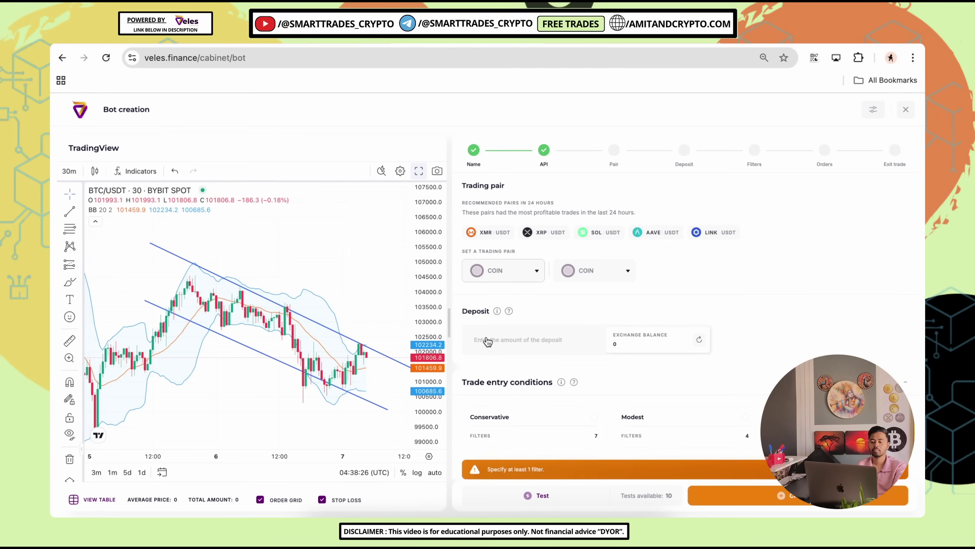
scroll(504, 354, "down", 5)
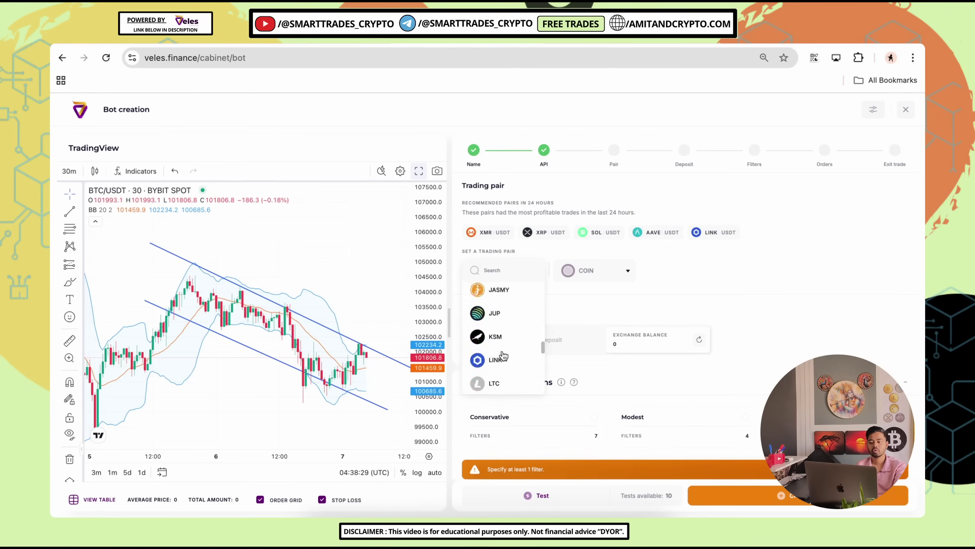
type("btc")
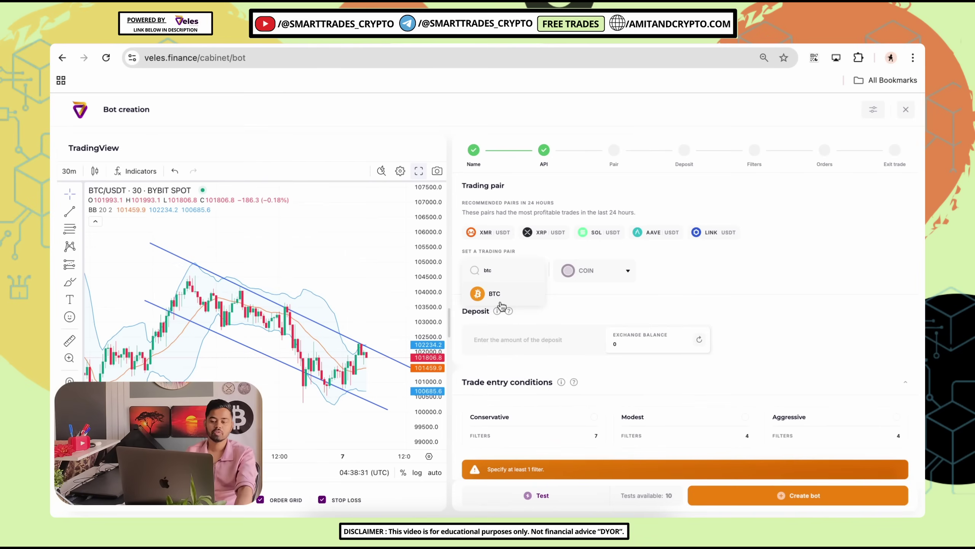
left_click(515, 302)
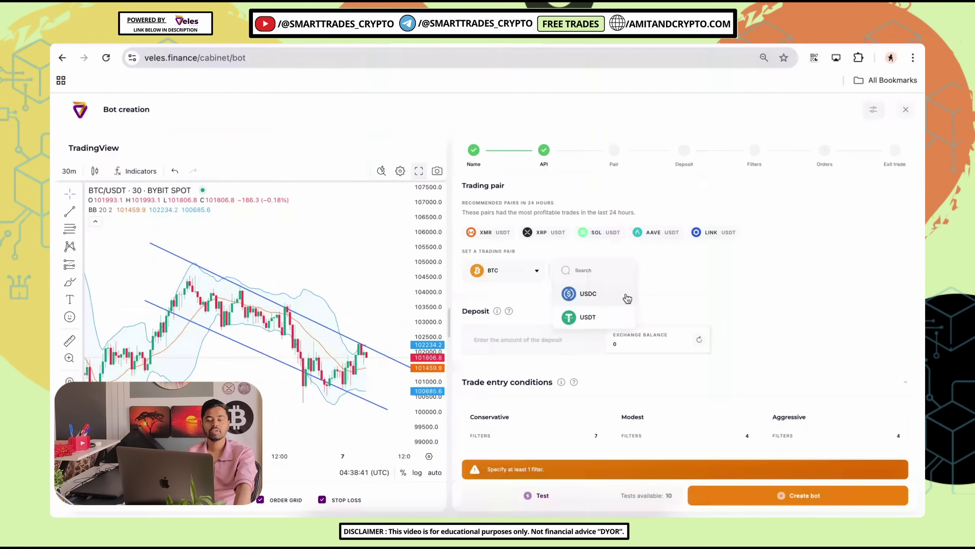
left_click(585, 317)
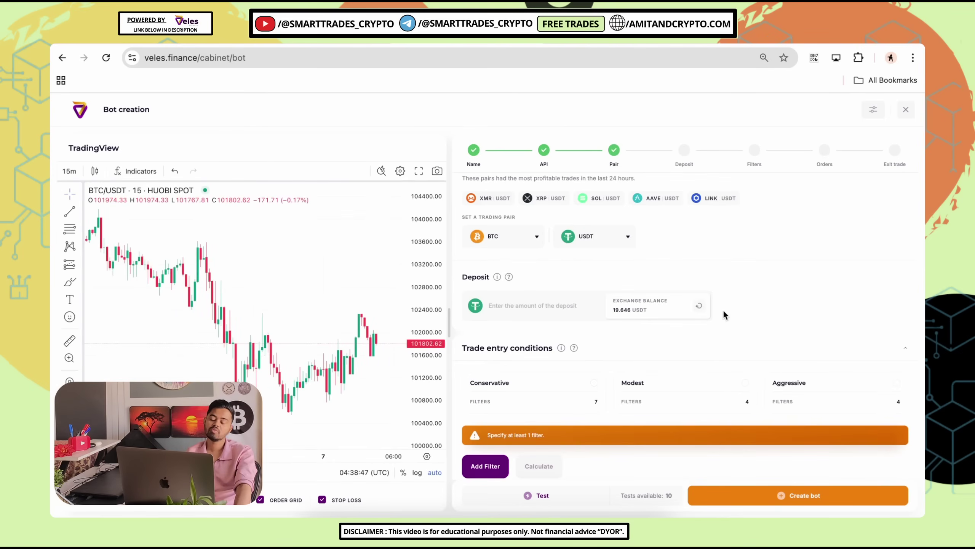
Step: Enter a 17 USDT deposit and scroll down to Trade entry conditions
left_click(509, 305)
type("17")
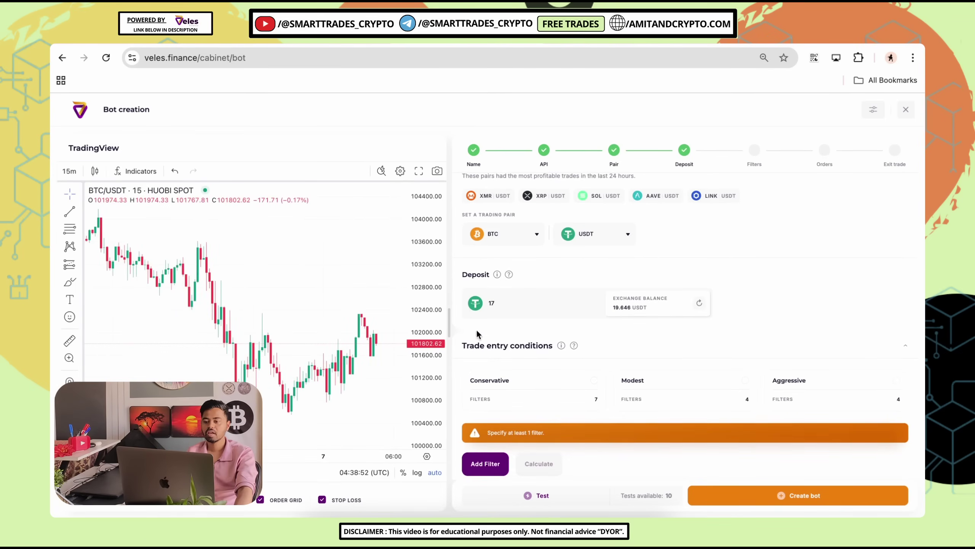
scroll(601, 331, "down", 3)
scroll(545, 324, "down", 1)
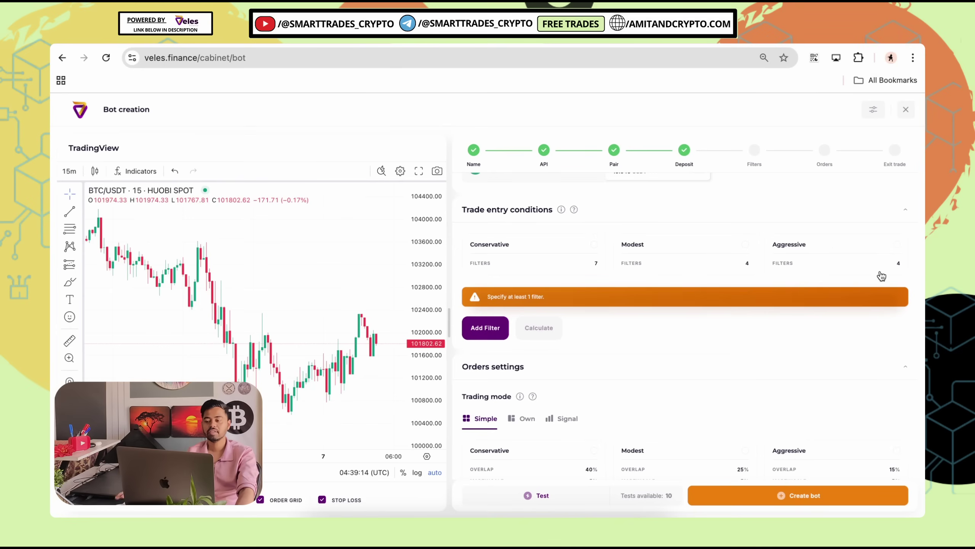
Step: Apply the Conservative entry-condition filter preset
left_click(596, 251)
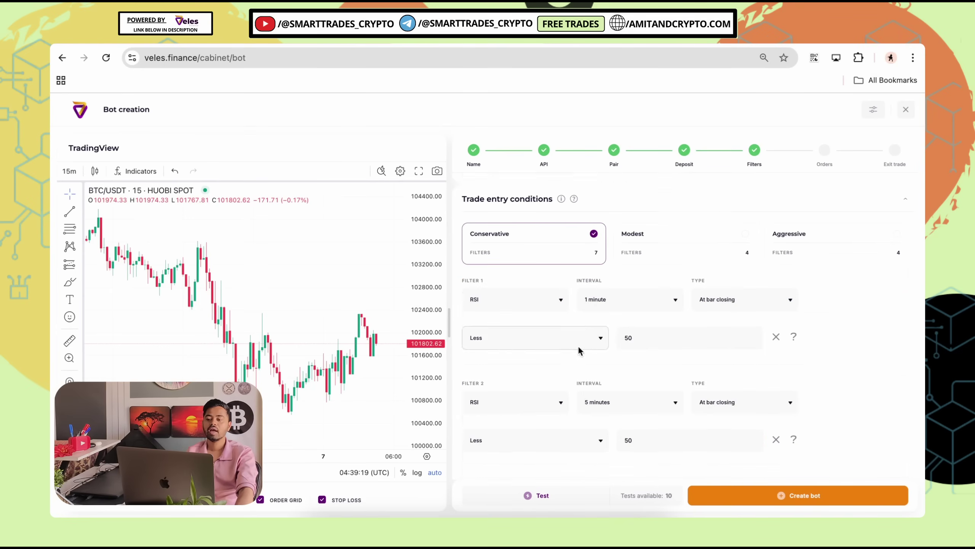
scroll(618, 415, "down", 7)
scroll(561, 392, "down", 5)
scroll(531, 380, "up", 15)
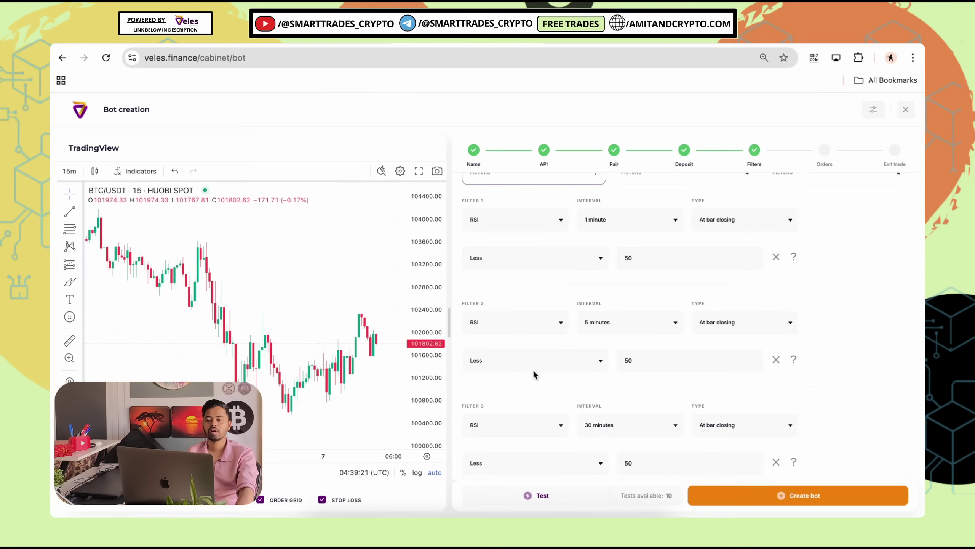
Step: Set Filter 1 to RSI on a 5-minute interval, leaving Filter 2 at 1 minute
left_click(510, 378)
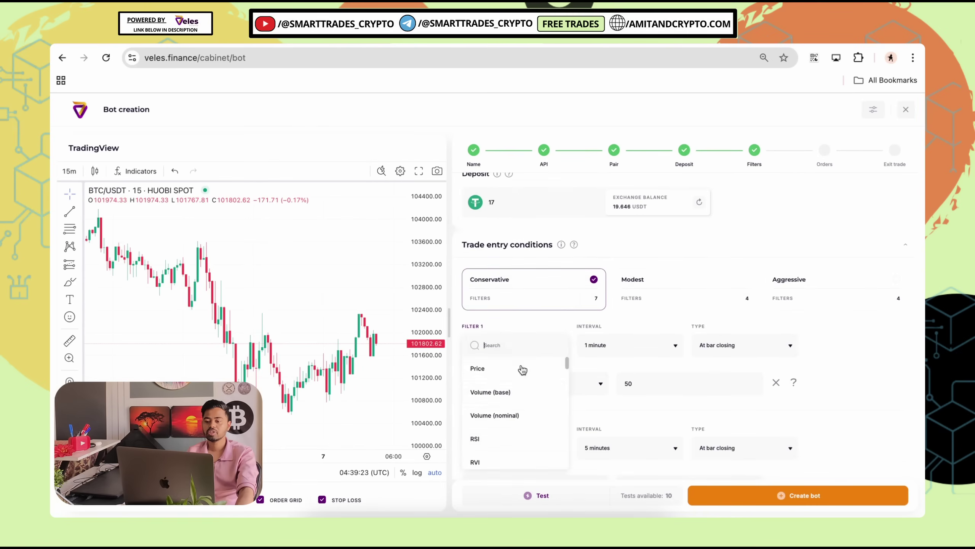
left_click(522, 361)
left_click(630, 270)
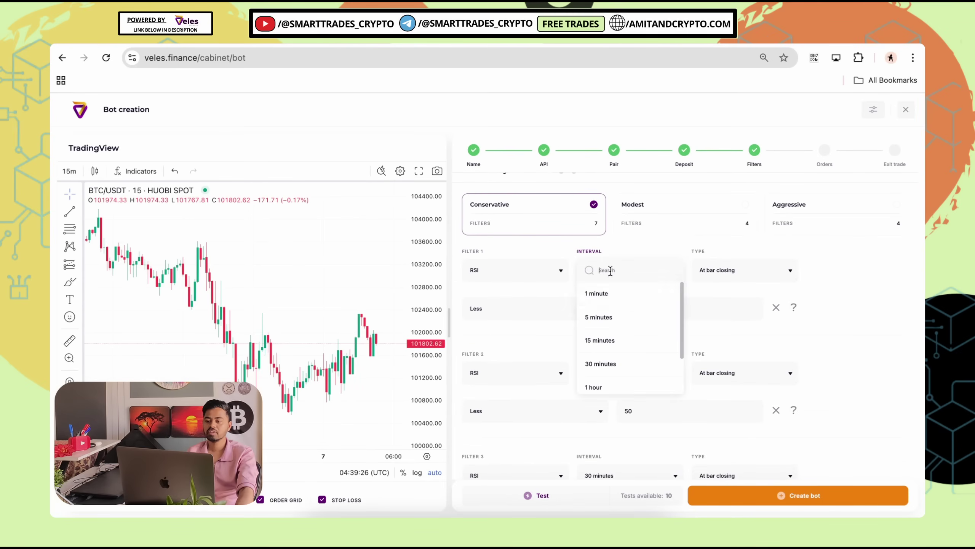
left_click(613, 316)
scroll(764, 322, "down", 3)
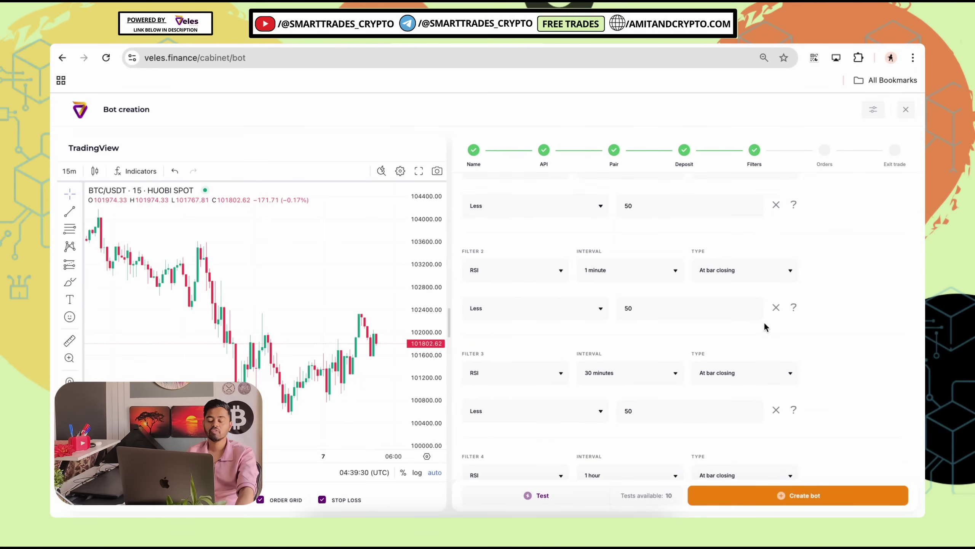
left_click(629, 270)
left_click(615, 276)
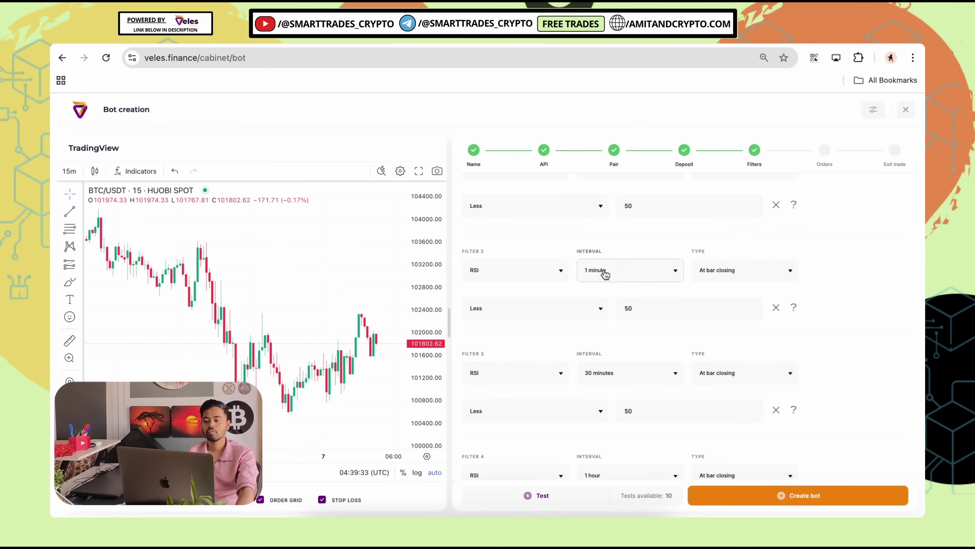
scroll(617, 278, "up", 3)
left_click(622, 299)
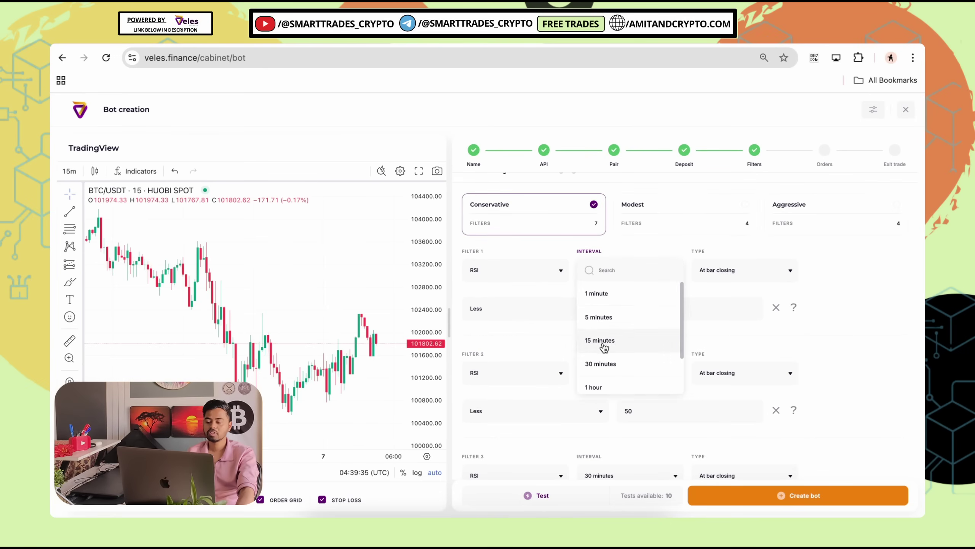
left_click(603, 317)
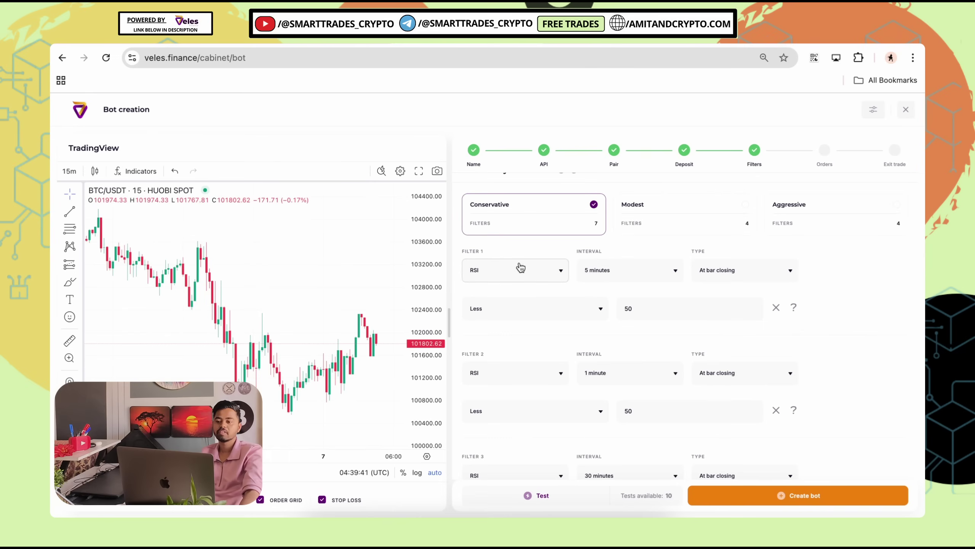
Step: Review the remaining filters, leaving Filter 6's indicator unchanged
scroll(512, 407, "down", 5)
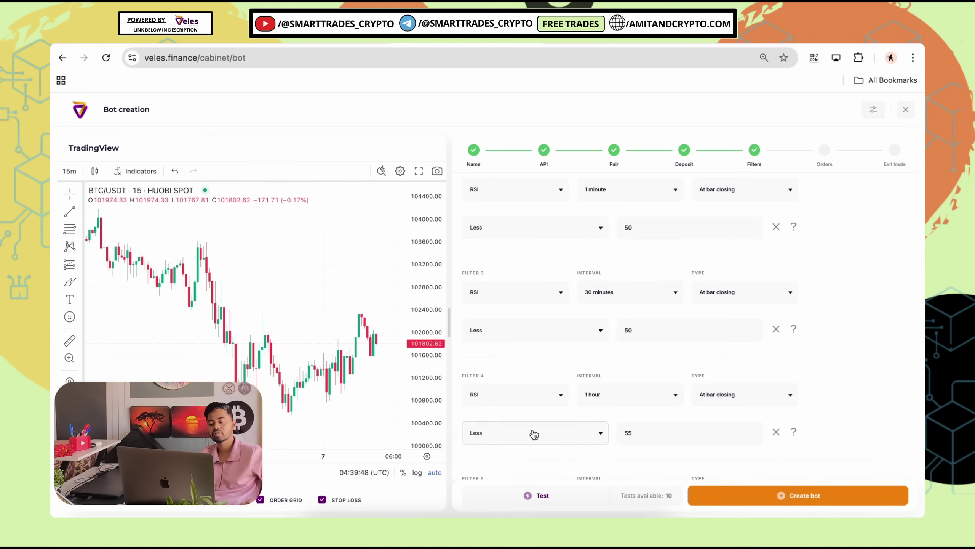
scroll(568, 403, "down", 4)
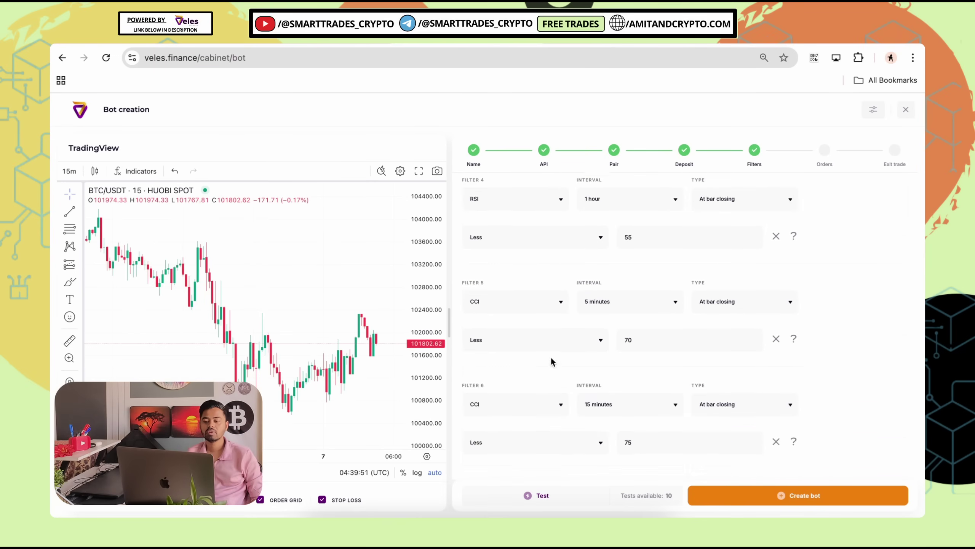
left_click(506, 454)
left_click(881, 318)
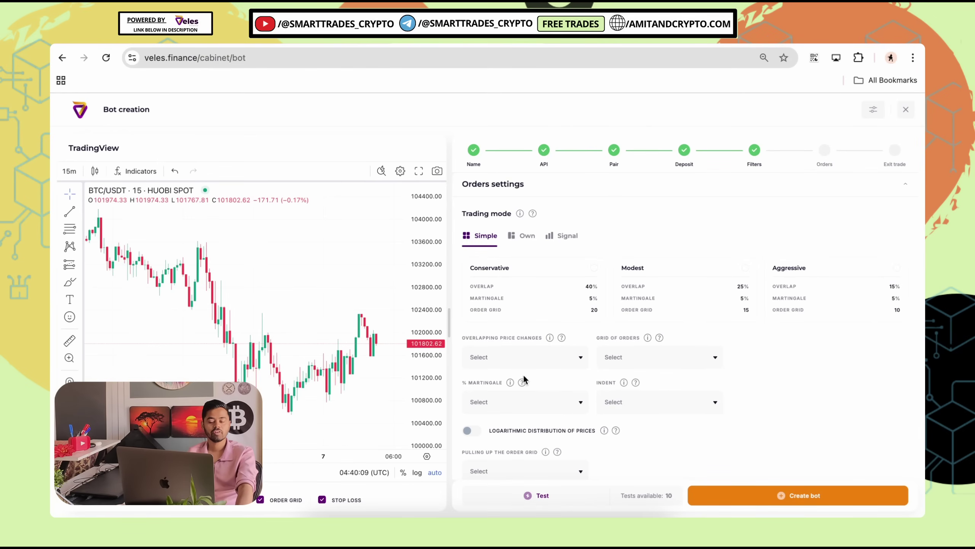
Step: Pick Simple as the trading mode after briefly selecting Signal
left_click(565, 235)
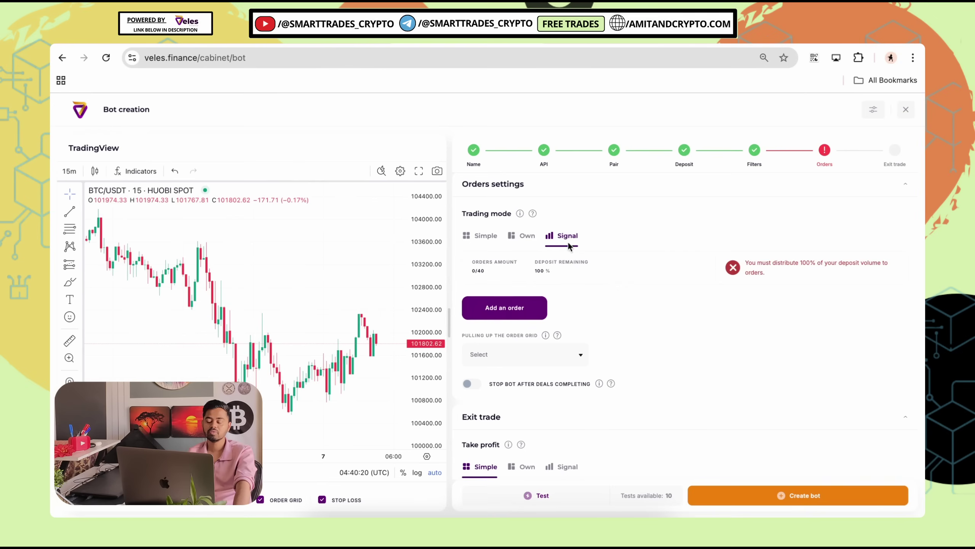
left_click(472, 237)
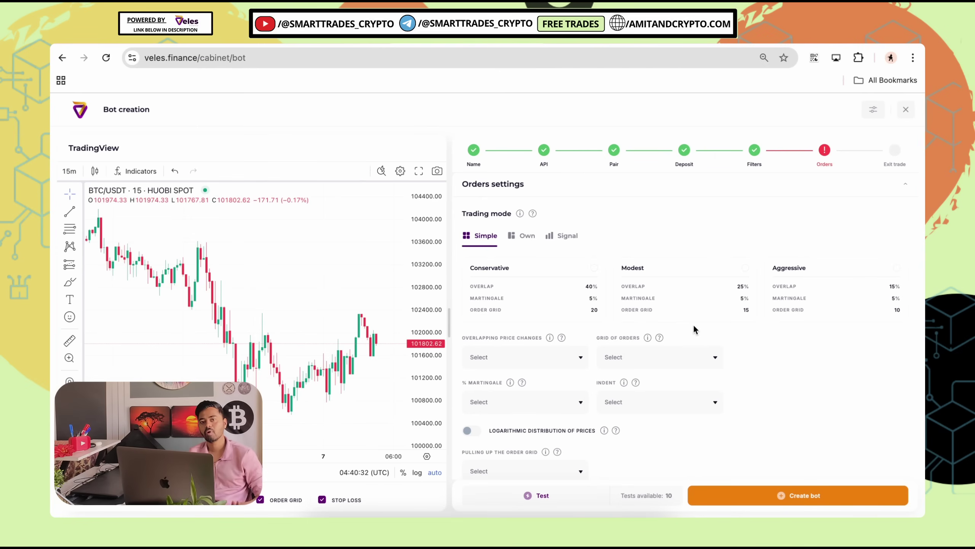
scroll(693, 323, "down", 1)
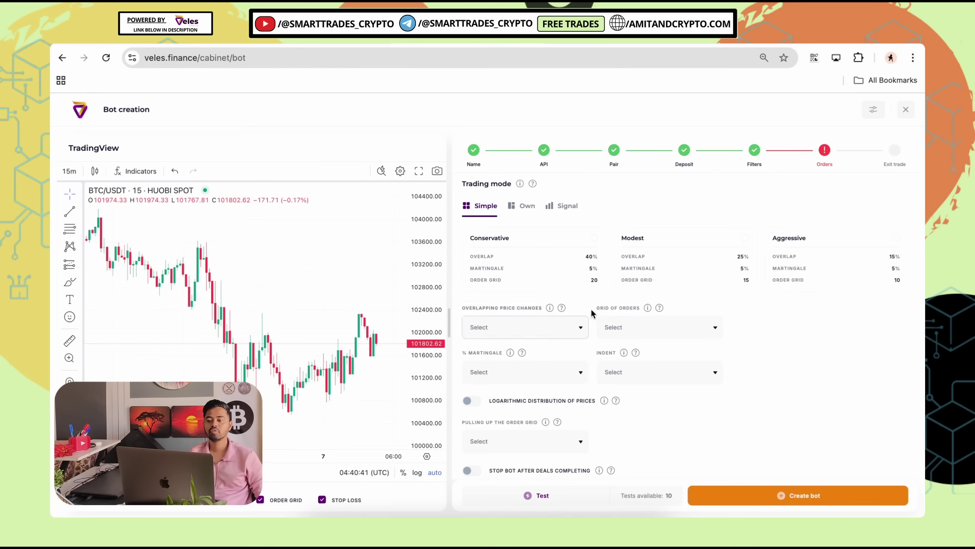
Step: Set 10% overlapping price changes, a 2-order grid, 1% martingale and Market indent
scroll(675, 355, "down", 1)
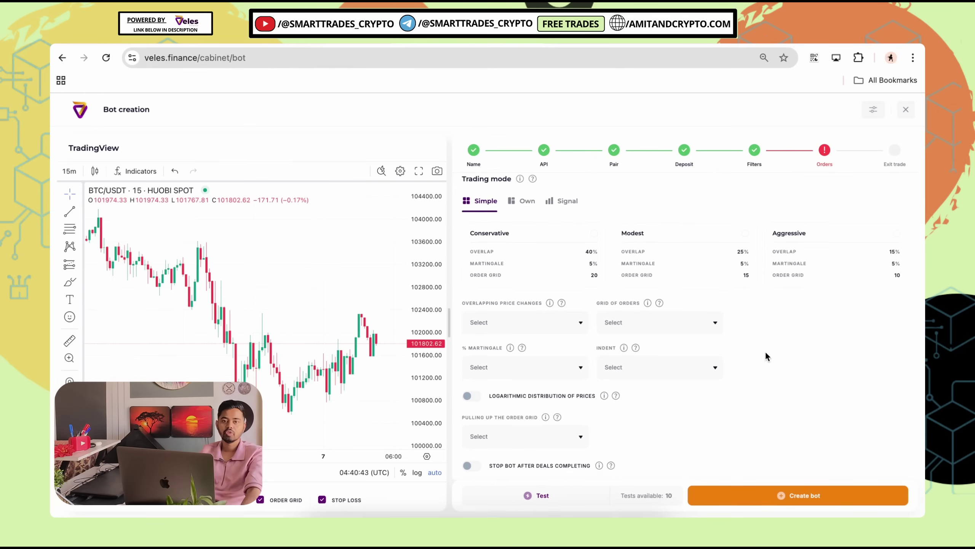
left_click(541, 328)
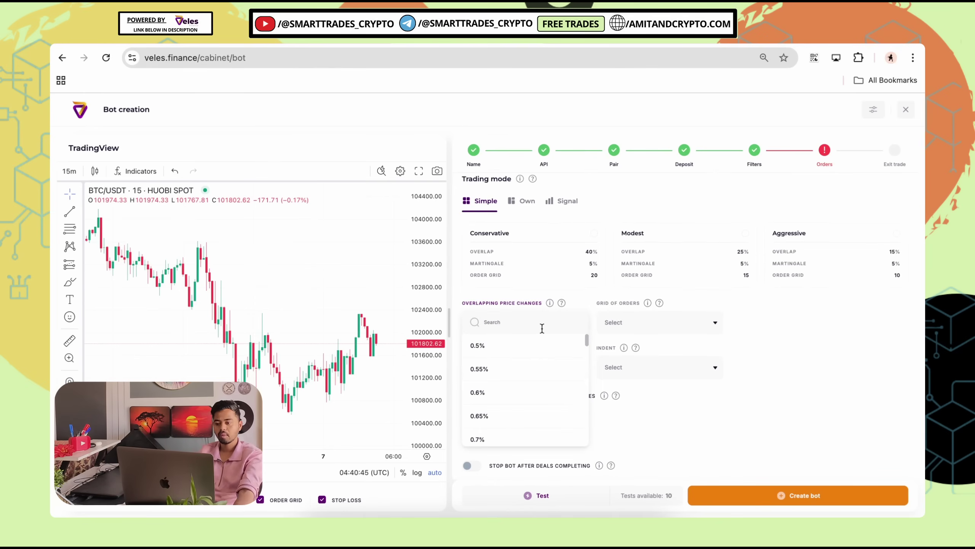
type("10")
key("Return")
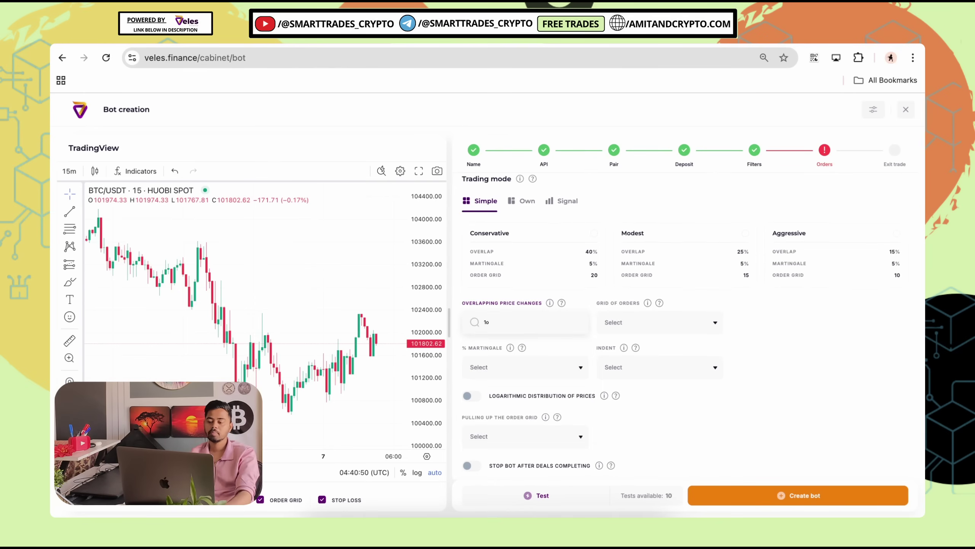
left_click(542, 328)
left_click(626, 322)
left_click(628, 345)
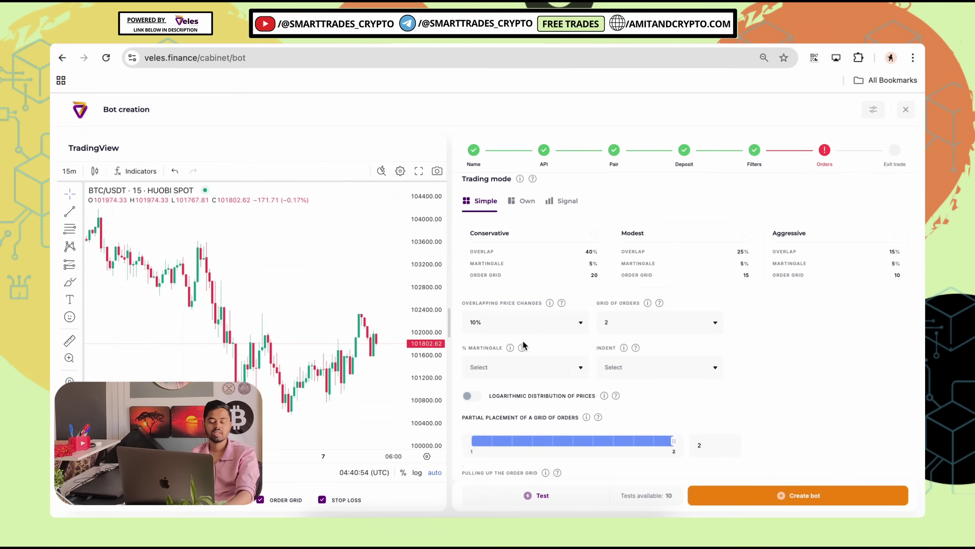
left_click(514, 368)
left_click(493, 395)
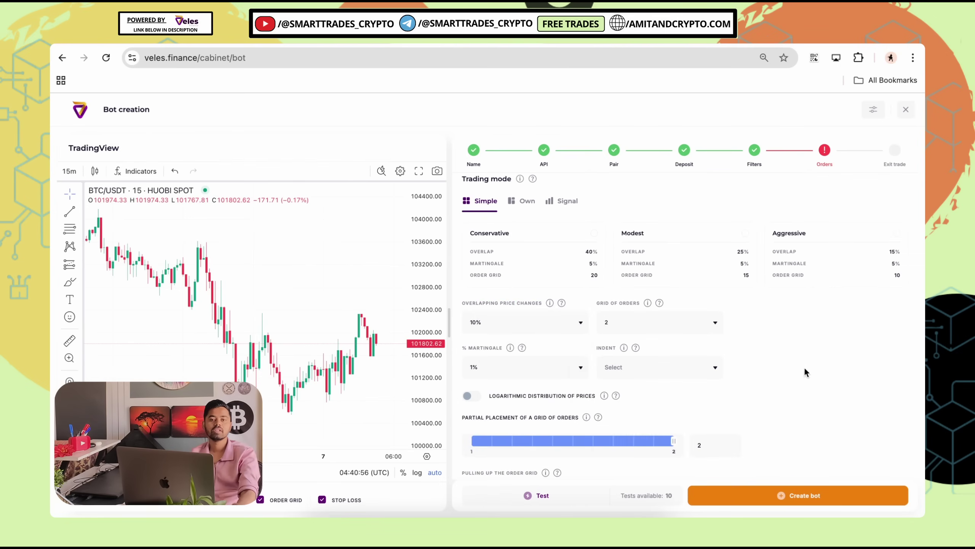
left_click(648, 367)
scroll(644, 365, "down", 3)
left_click(630, 278)
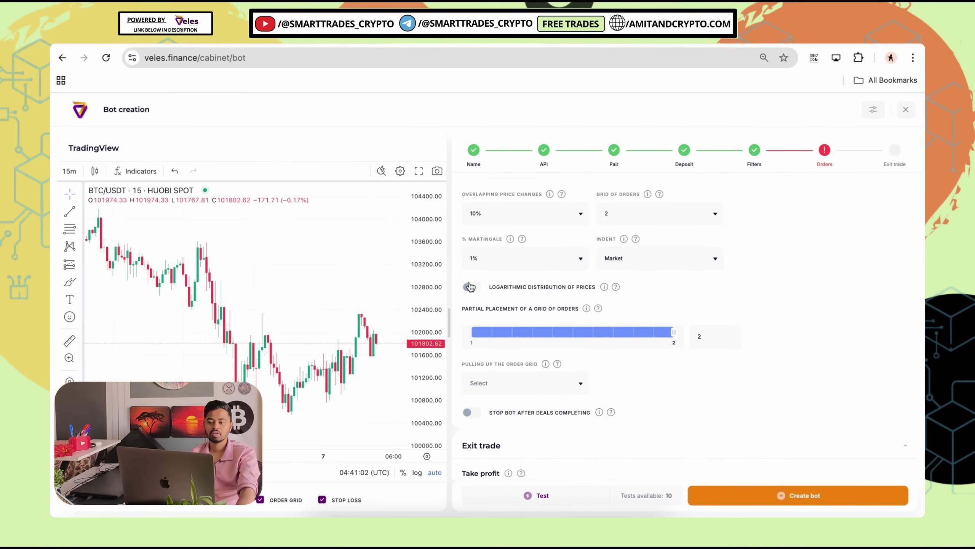
Step: Enable logarithmic distribution with coefficient 1.1 and set grid pull-up to 0.1%
left_click(469, 287)
left_click(504, 325)
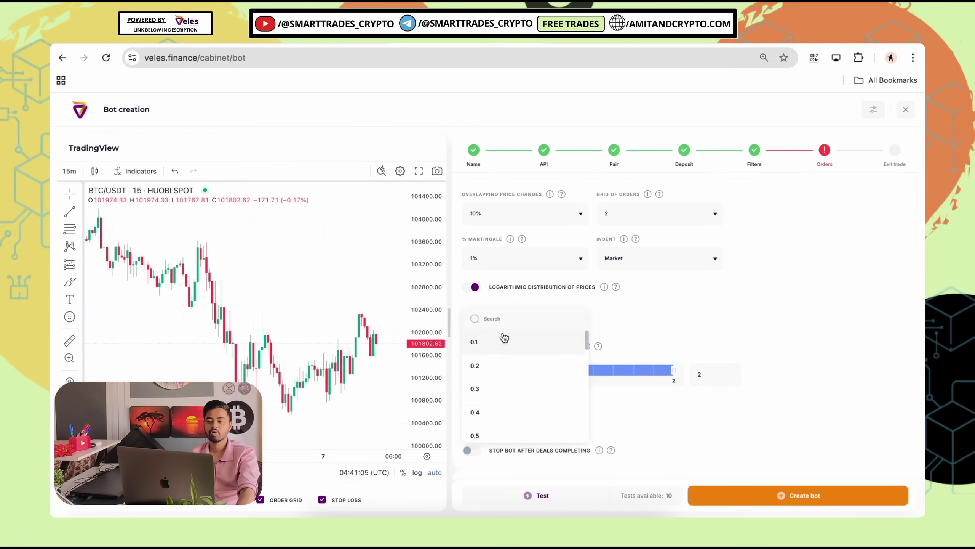
left_click(506, 328)
type("1.1")
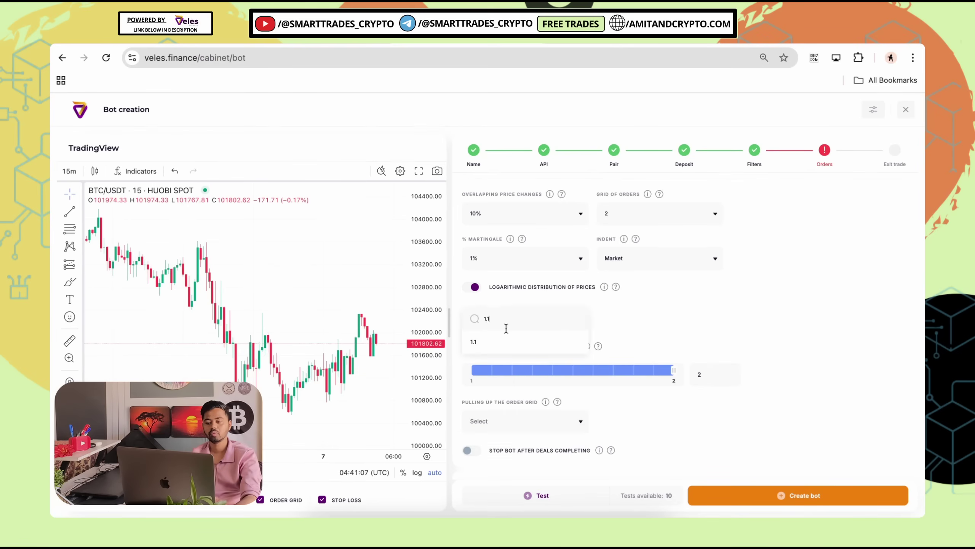
key("Return")
scroll(587, 396, "up", 1)
left_click(505, 448)
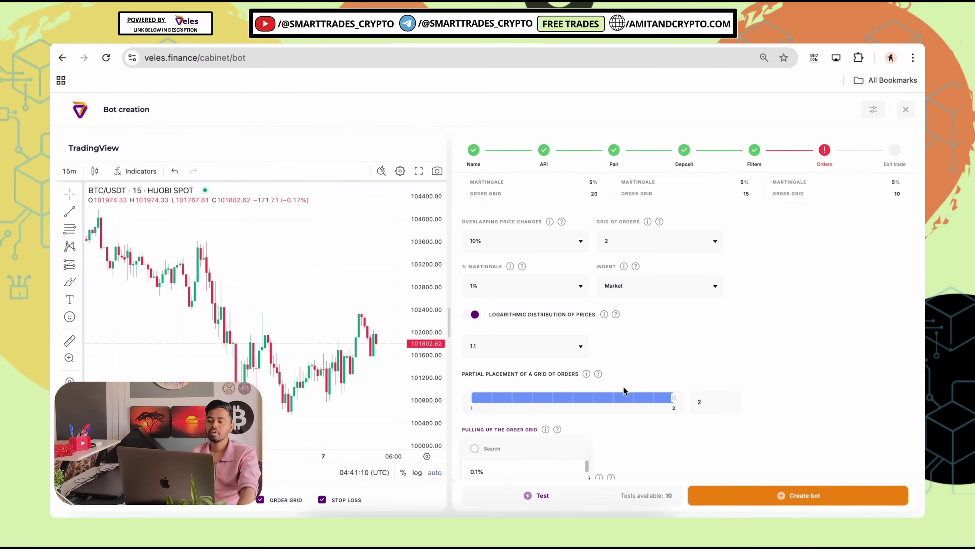
scroll(623, 388, "down", 1)
left_click(513, 441)
scroll(770, 305, "down", 5)
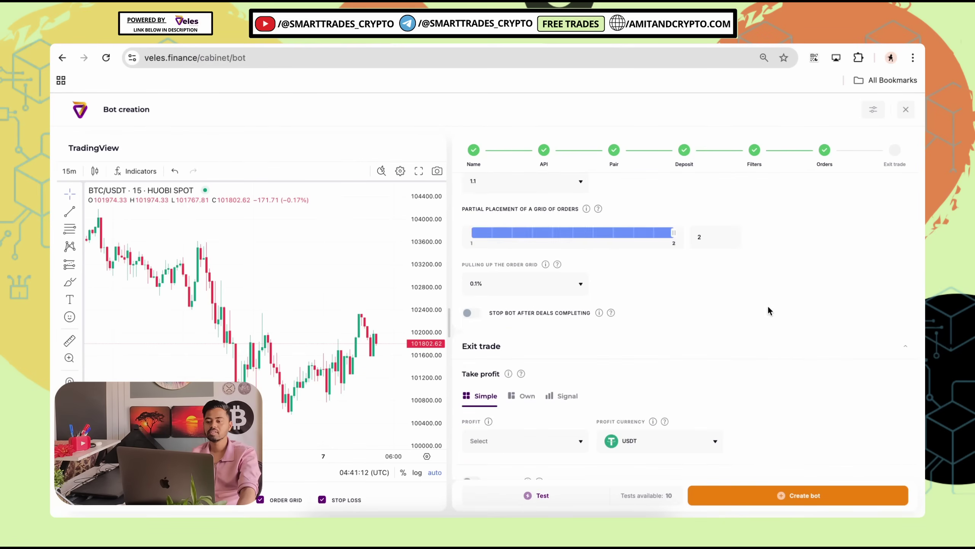
scroll(688, 352, "up", 5)
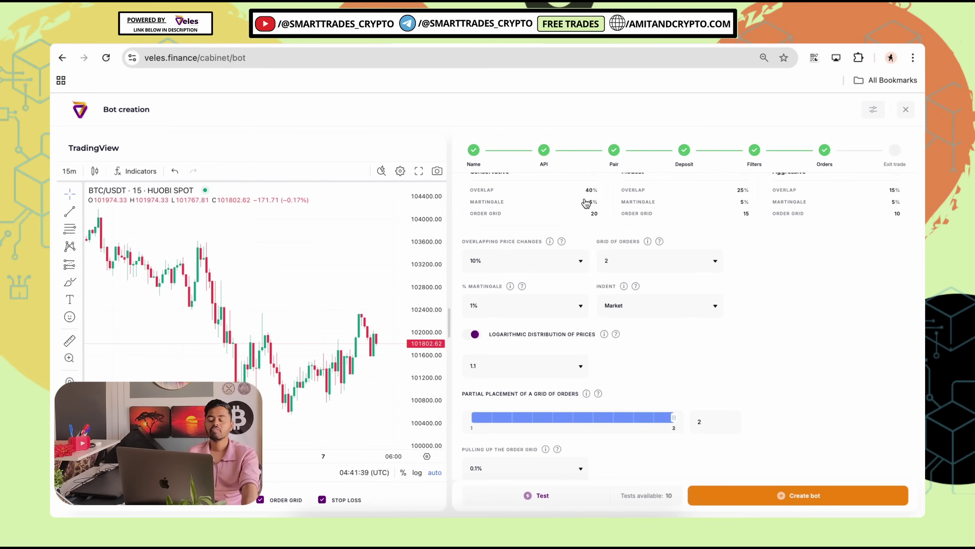
scroll(695, 399, "up", 2)
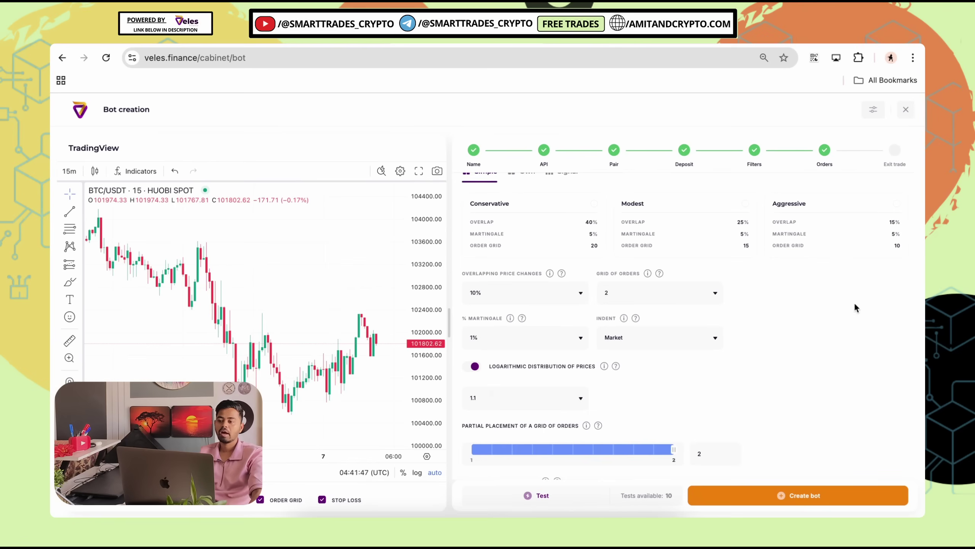
scroll(785, 321, "down", 1)
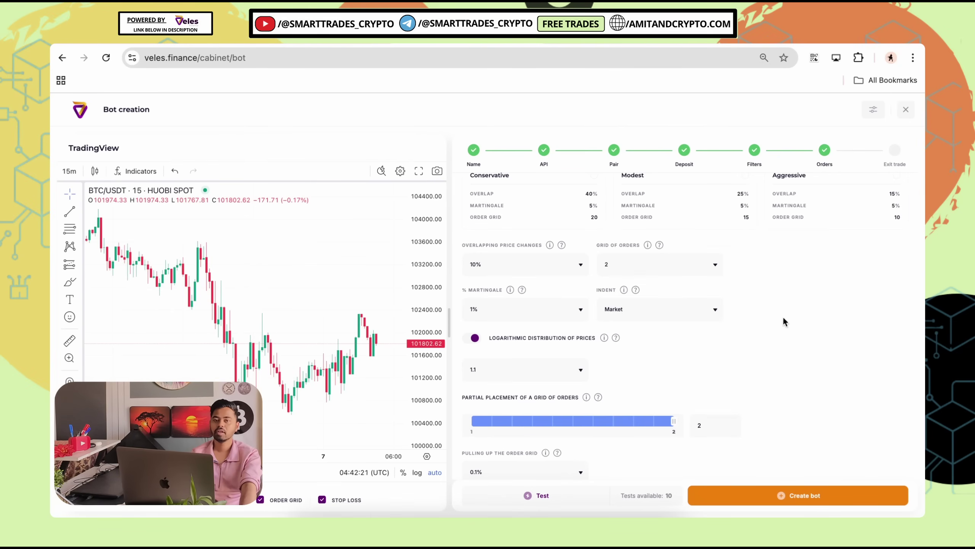
left_click(618, 246)
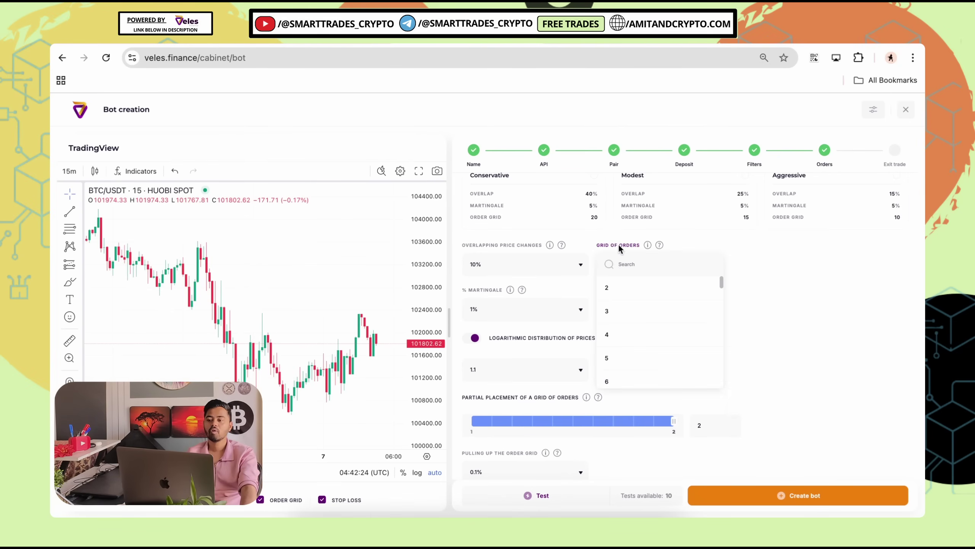
left_click(775, 264)
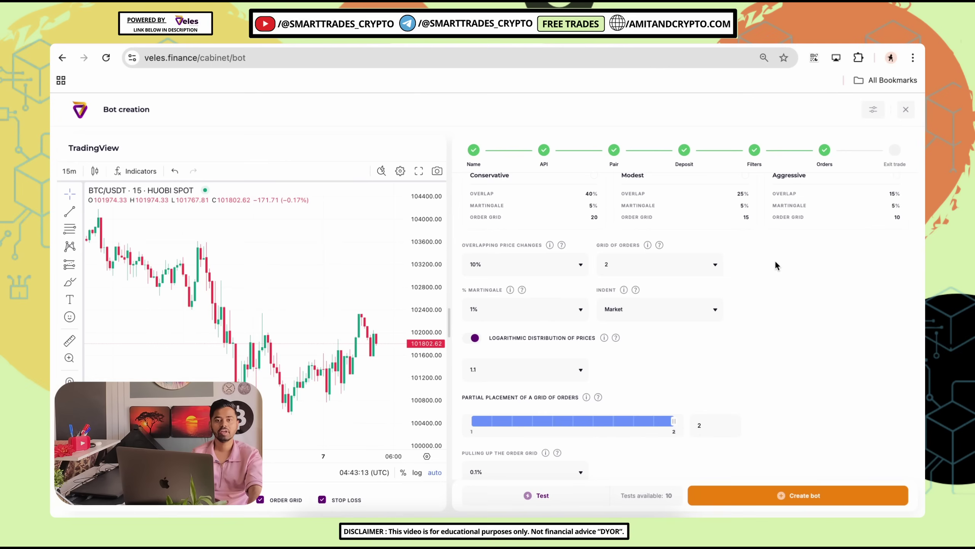
scroll(707, 312, "down", 2)
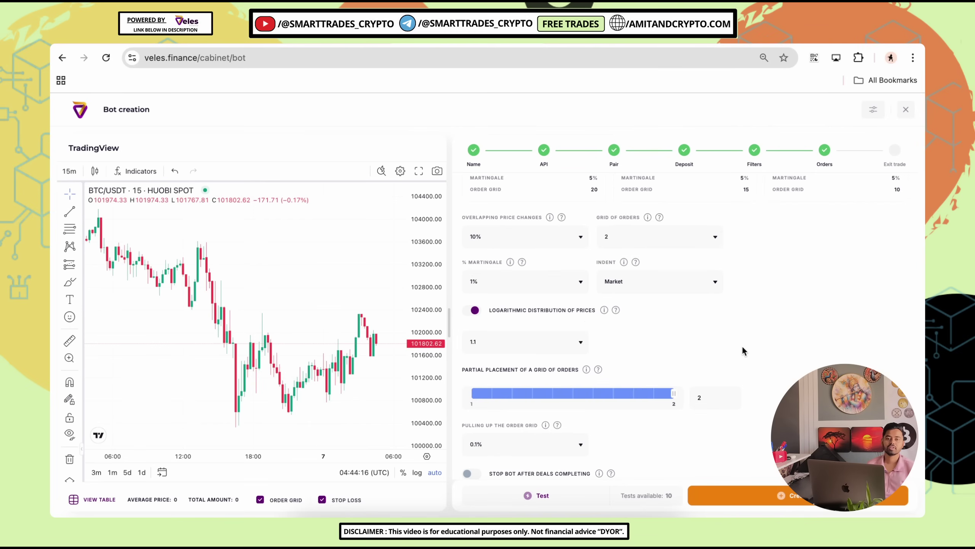
left_click(652, 284)
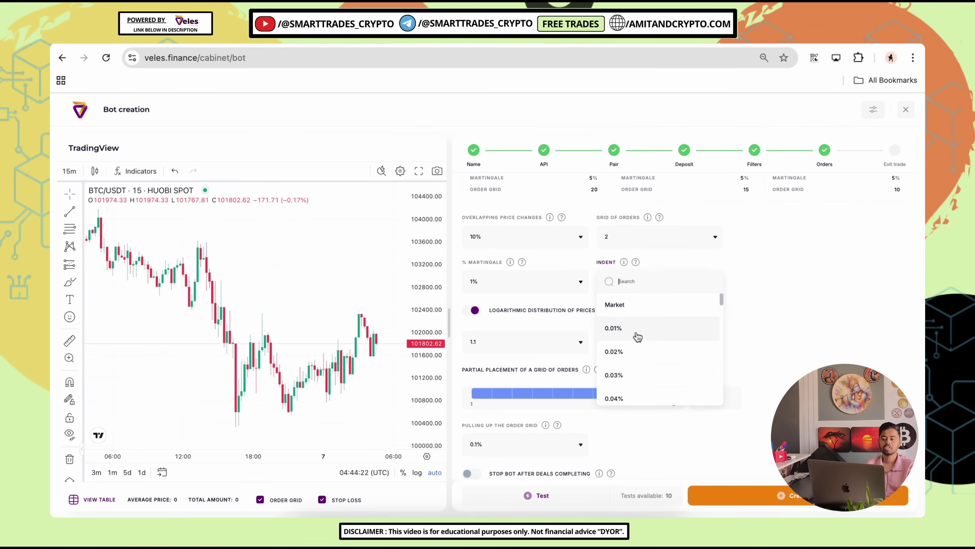
left_click(796, 328)
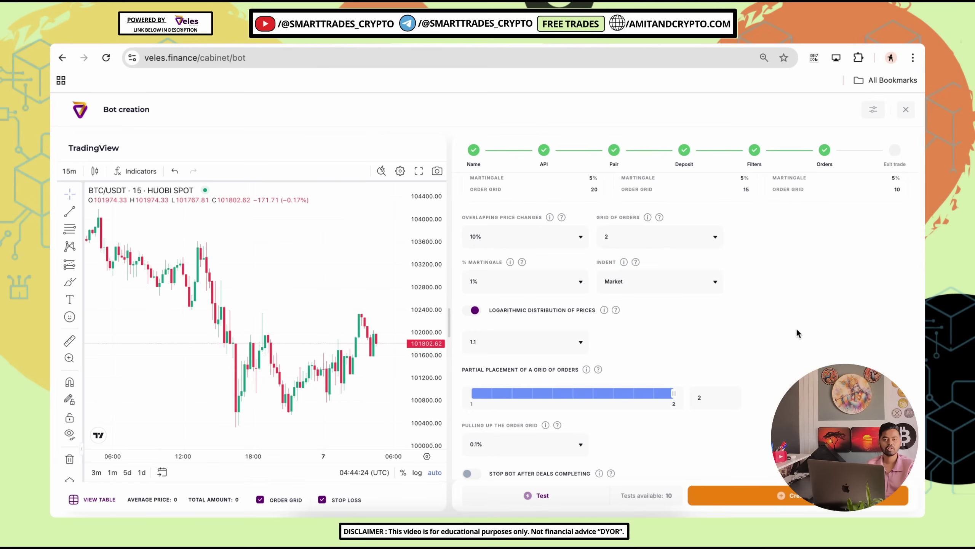
scroll(633, 311, "down", 1)
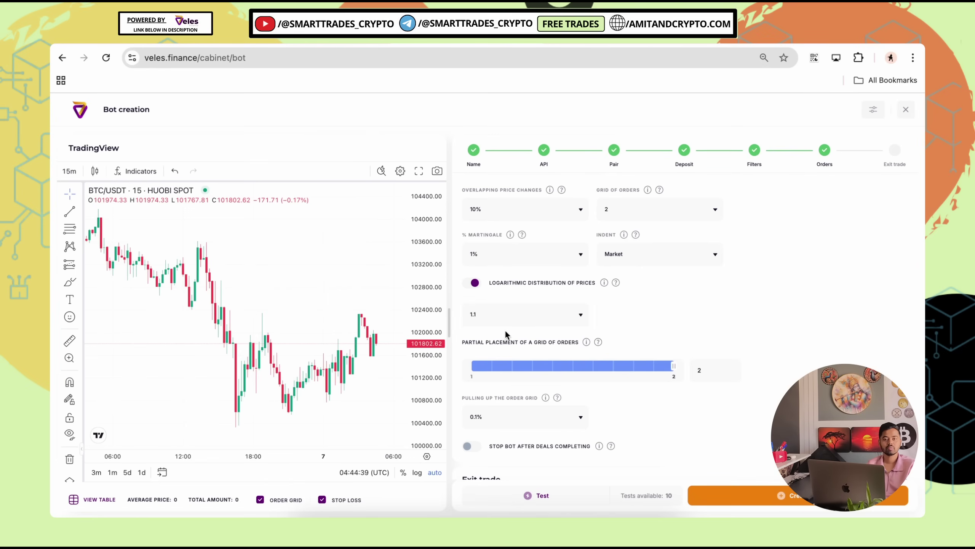
scroll(451, 324, "down", 1)
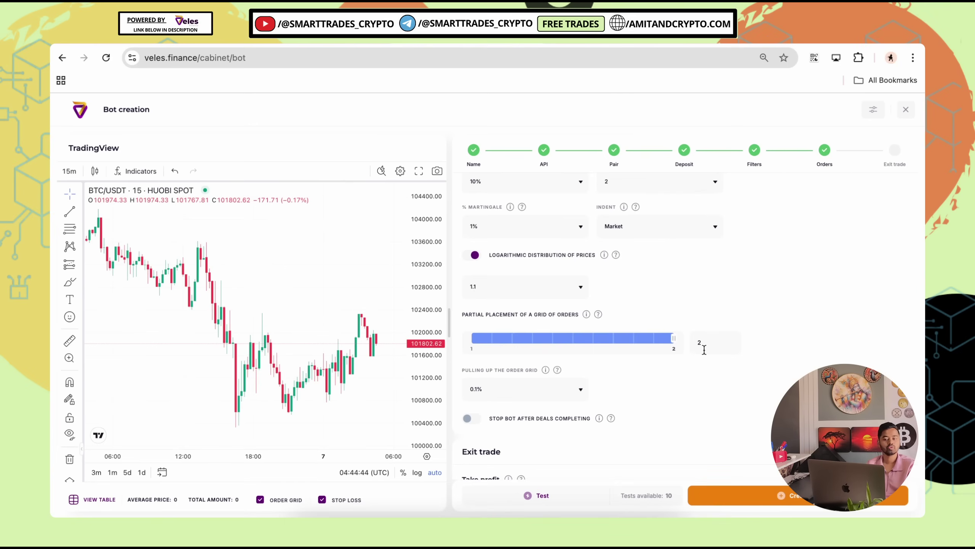
scroll(703, 349, "up", 1)
scroll(681, 337, "down", 5)
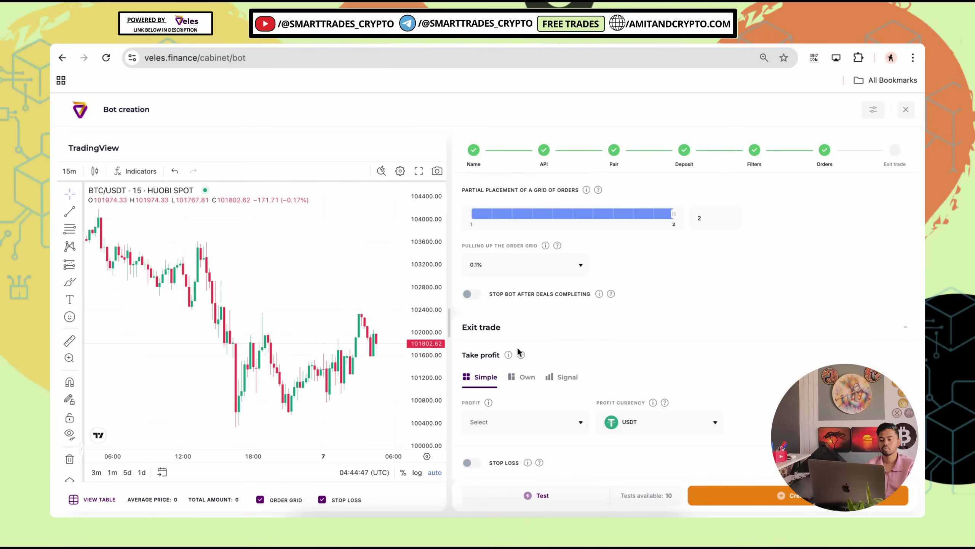
Step: Set the take profit in the Exit trade section to 3% in USDT
scroll(500, 334, "down", 2)
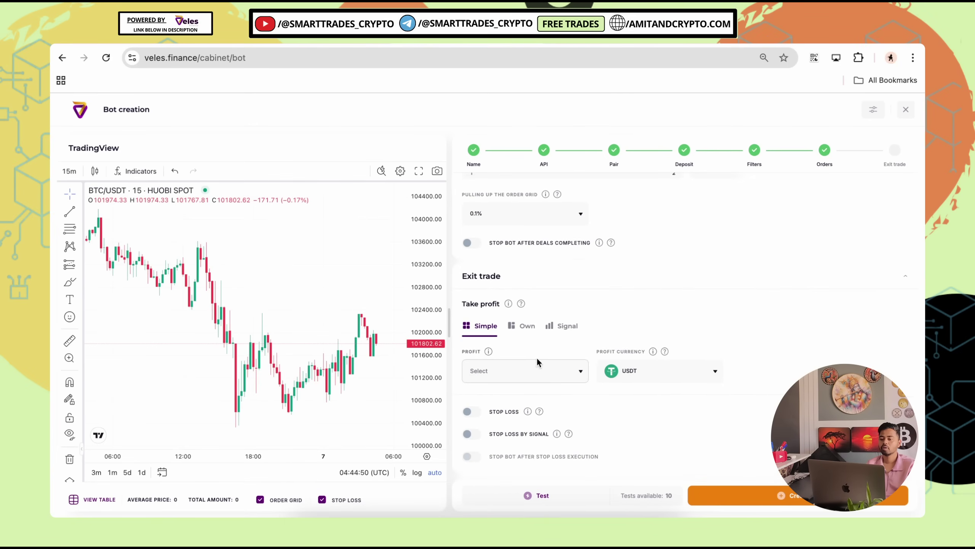
left_click(523, 368)
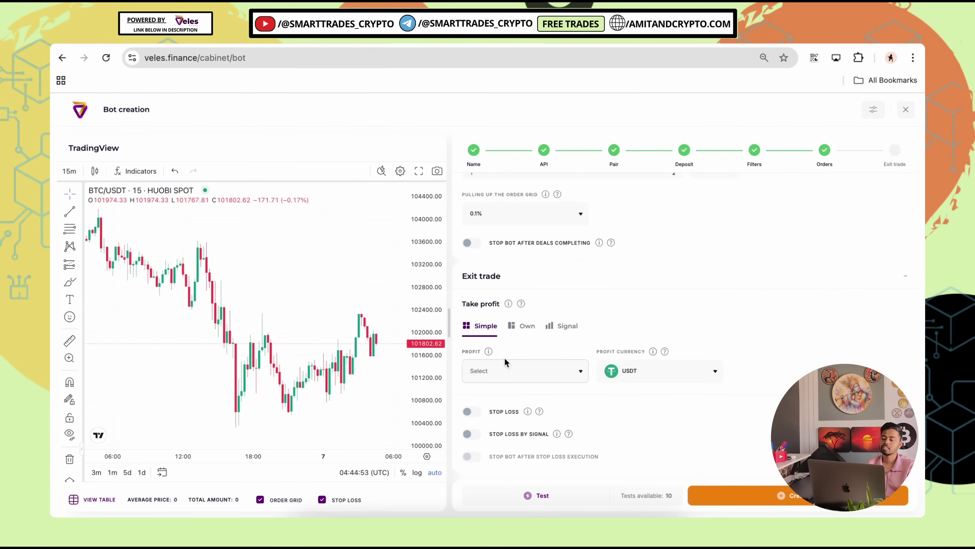
scroll(513, 421, "down", 15)
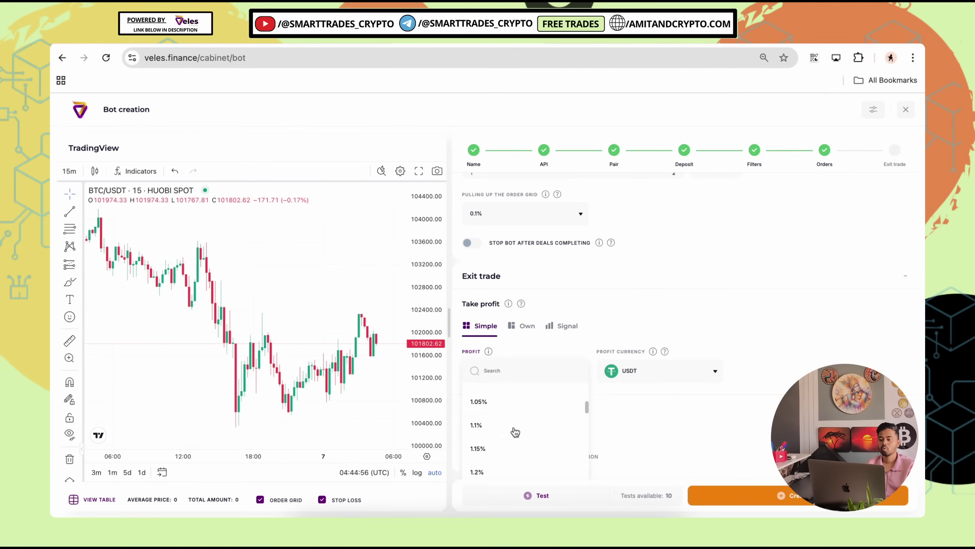
scroll(513, 436, "down", 5)
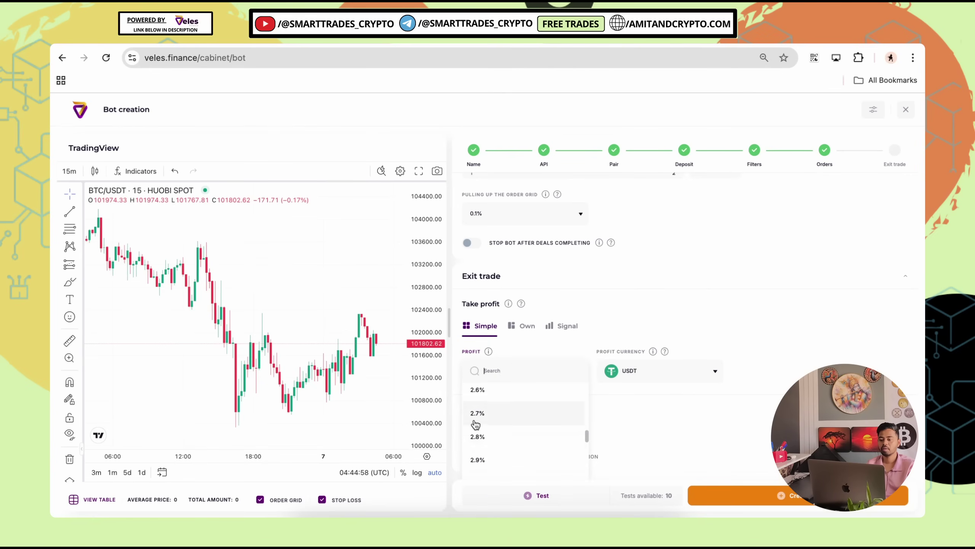
scroll(499, 424, "up", 1)
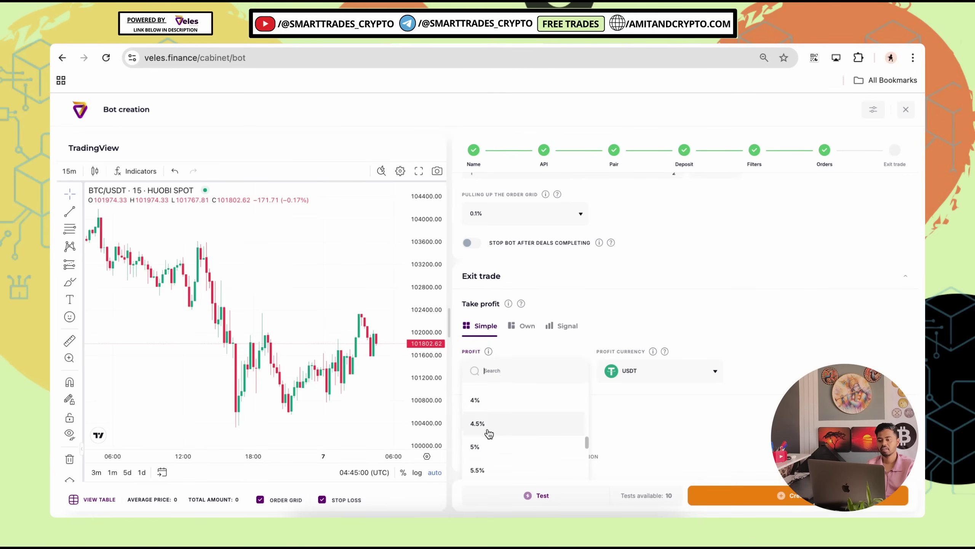
scroll(493, 421, "up", 3)
left_click(493, 421)
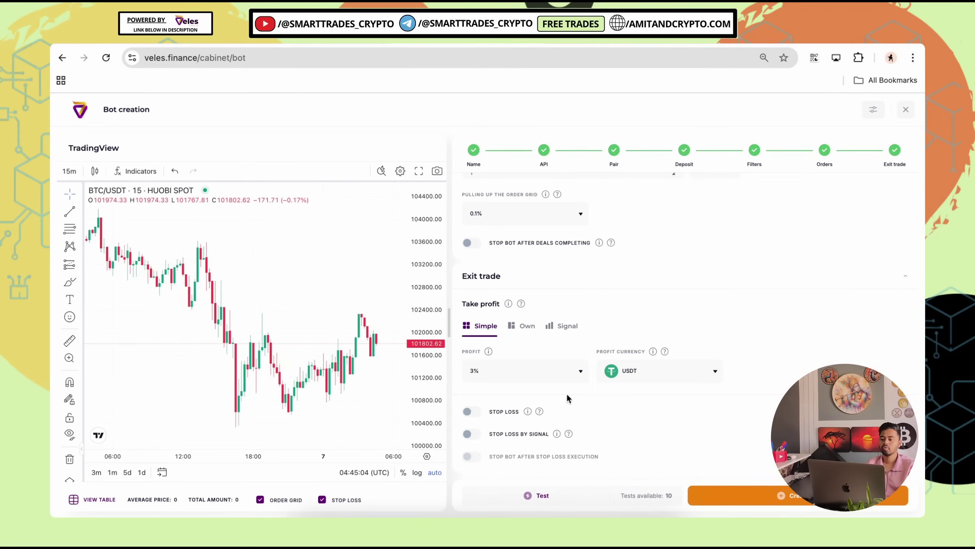
Step: Enable the stop loss at -3%, then return to Basic Settings
left_click(469, 413)
scroll(495, 423, "down", 1)
left_click(523, 411)
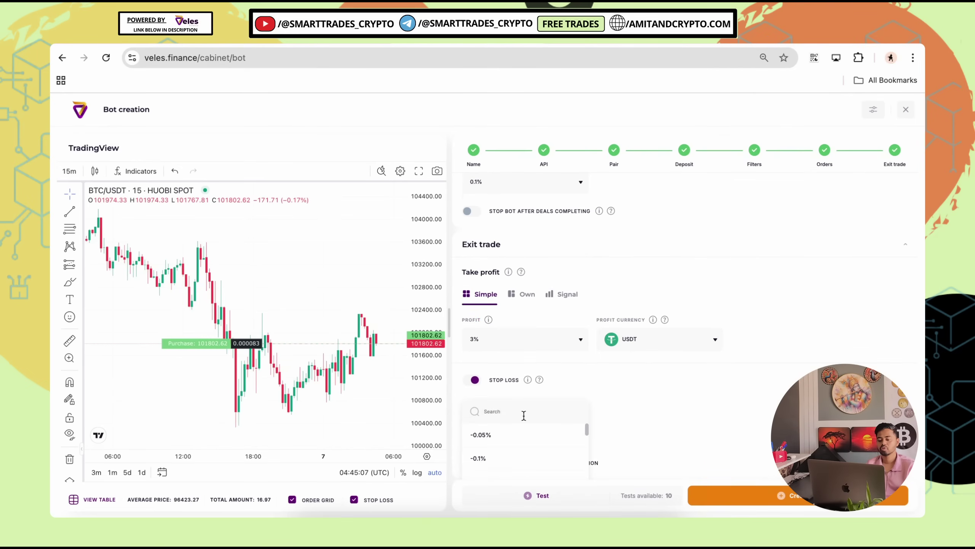
type("3")
left_click(500, 425)
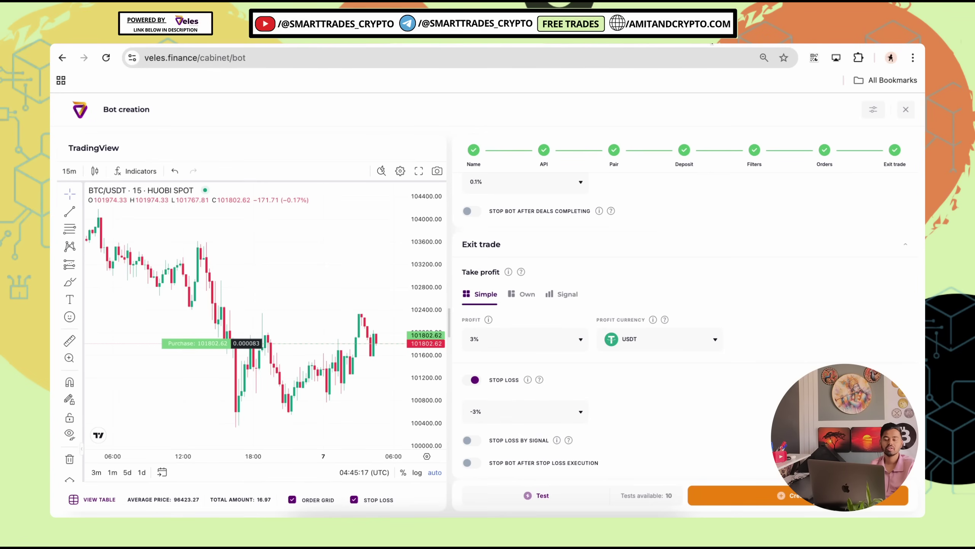
scroll(462, 199, "down", 1)
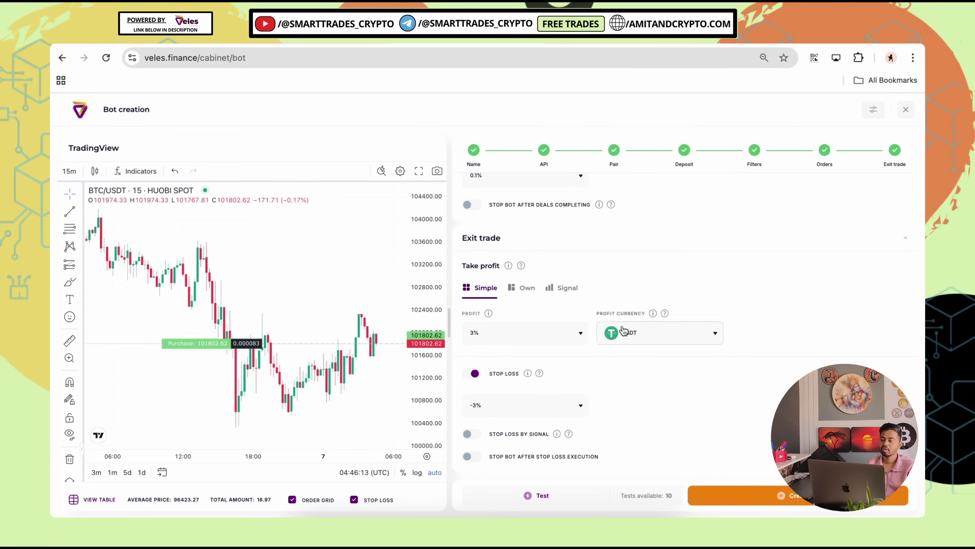
scroll(599, 322, "up", 10)
scroll(547, 294, "up", 10)
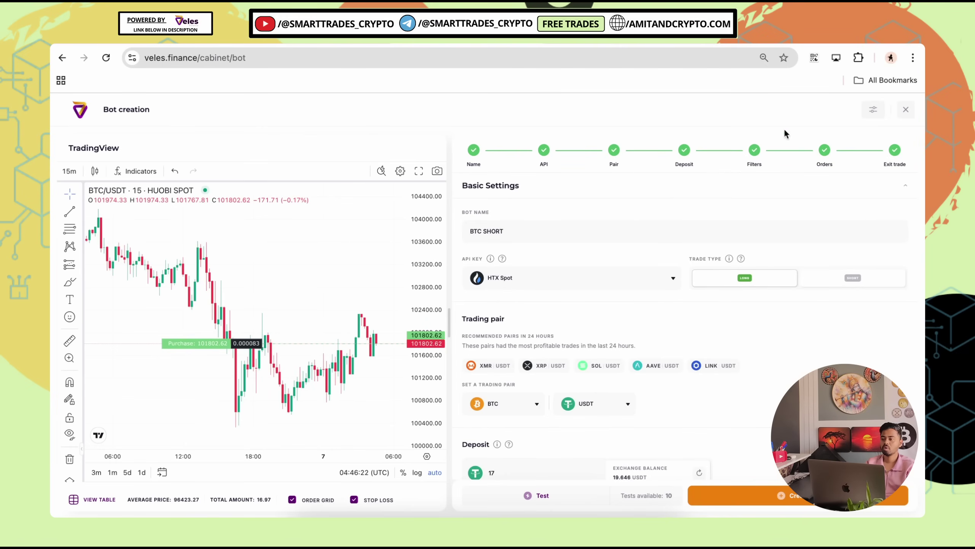
Step: Run a 3-month backtest of the BTC SHORT bot, giving 10 deals, 8 take profits, 1 stop loss
scroll(764, 383, "down", 12)
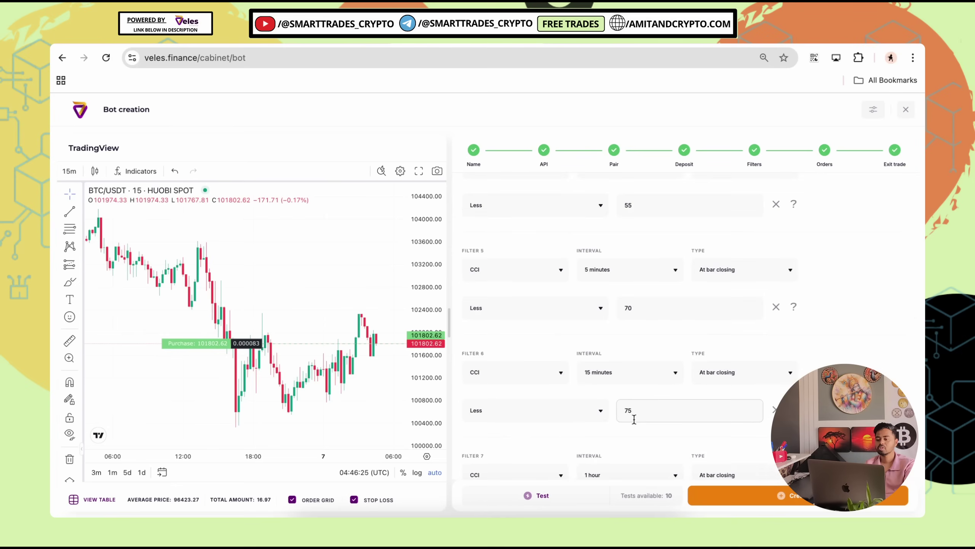
scroll(616, 427, "down", 10)
left_click(535, 496)
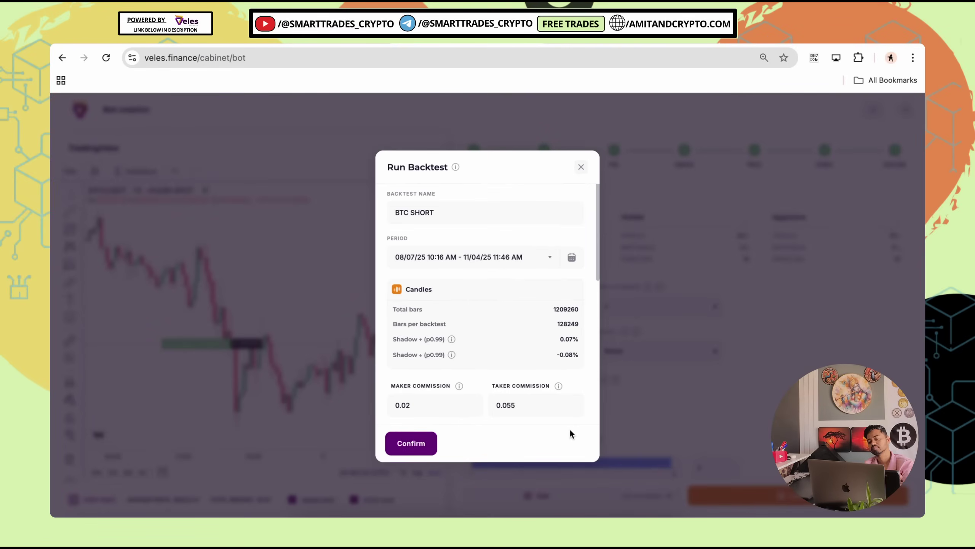
scroll(469, 326, "down", 8)
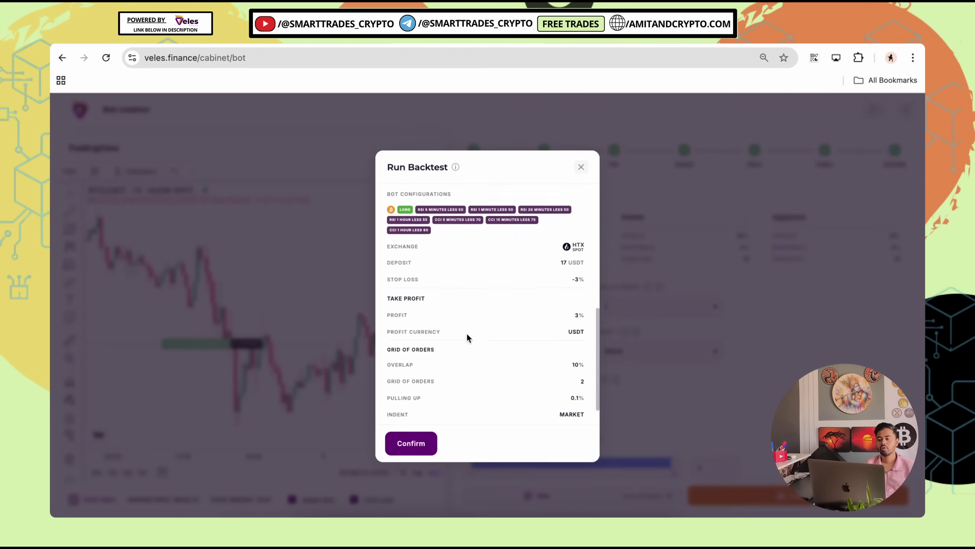
scroll(497, 358, "up", 8)
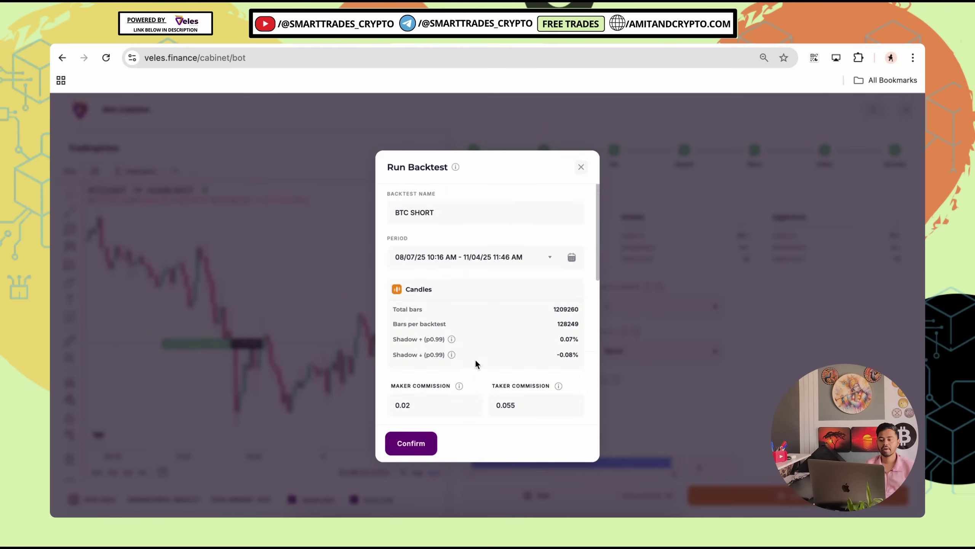
scroll(474, 359, "down", 8)
scroll(470, 292, "up", 10)
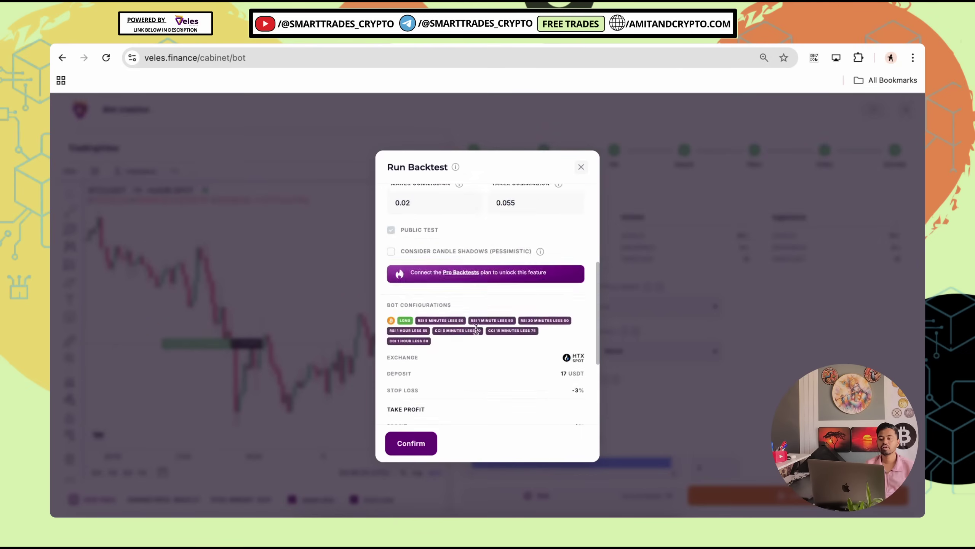
left_click(581, 168)
scroll(638, 376, "down", 10)
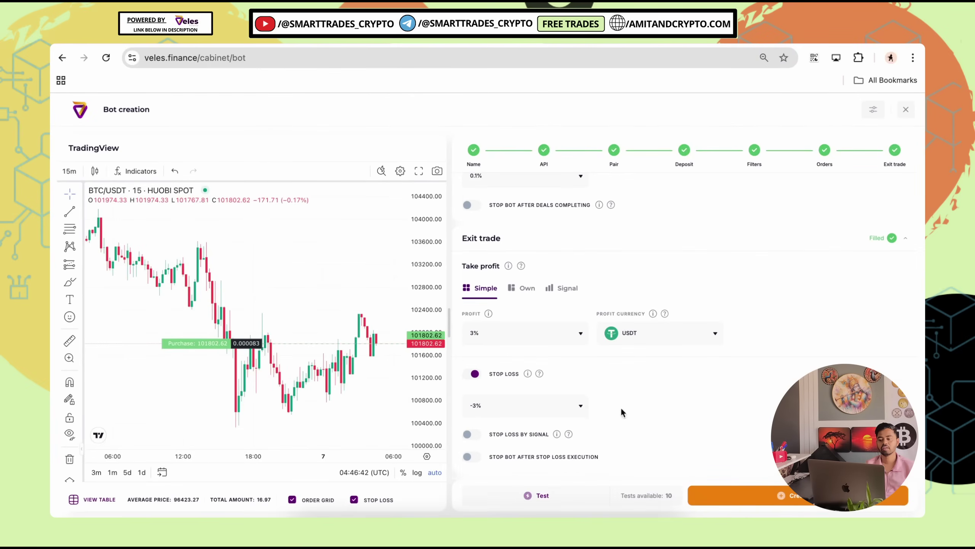
left_click(542, 496)
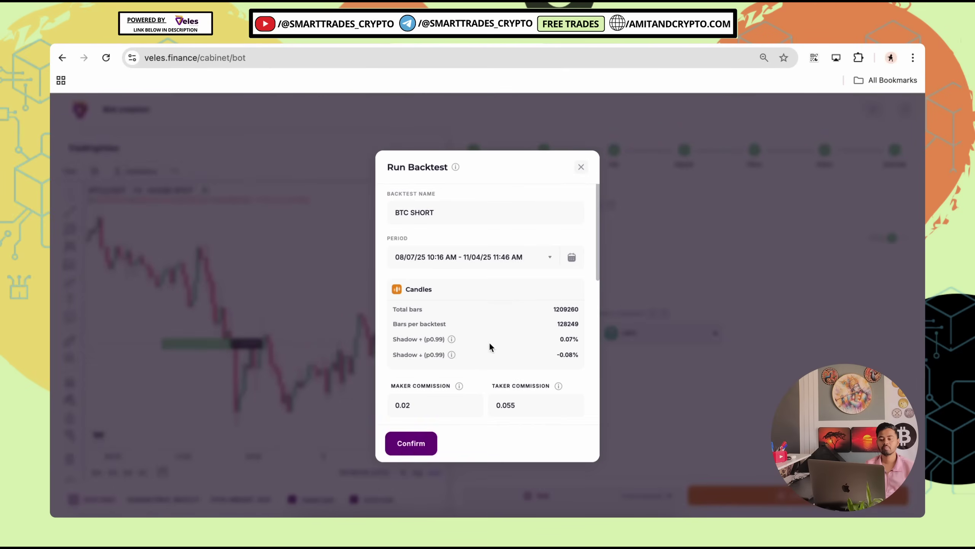
left_click(410, 446)
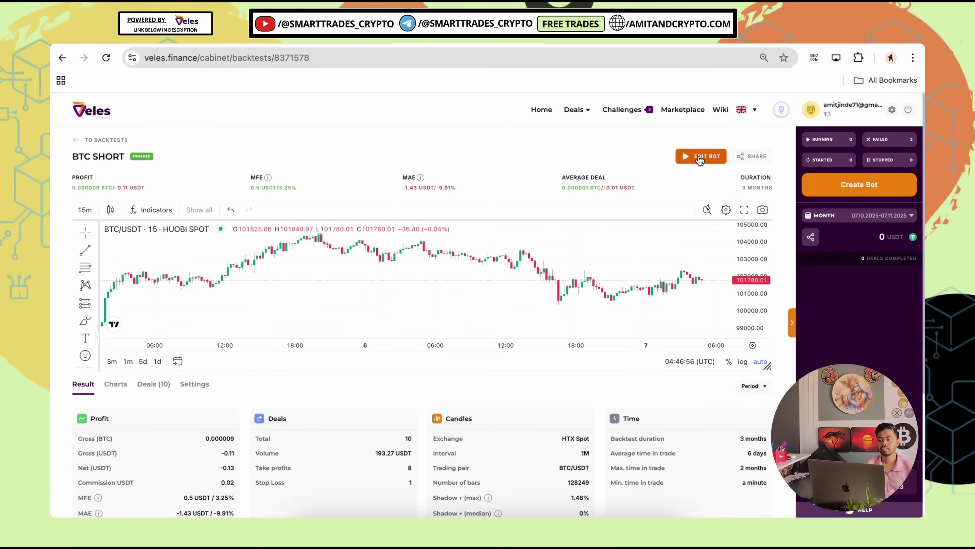
Step: Create the BTC SHORT bot from the backtested settings and launch it on HTX Spot with 17 USDT
scroll(681, 400, "down", 5)
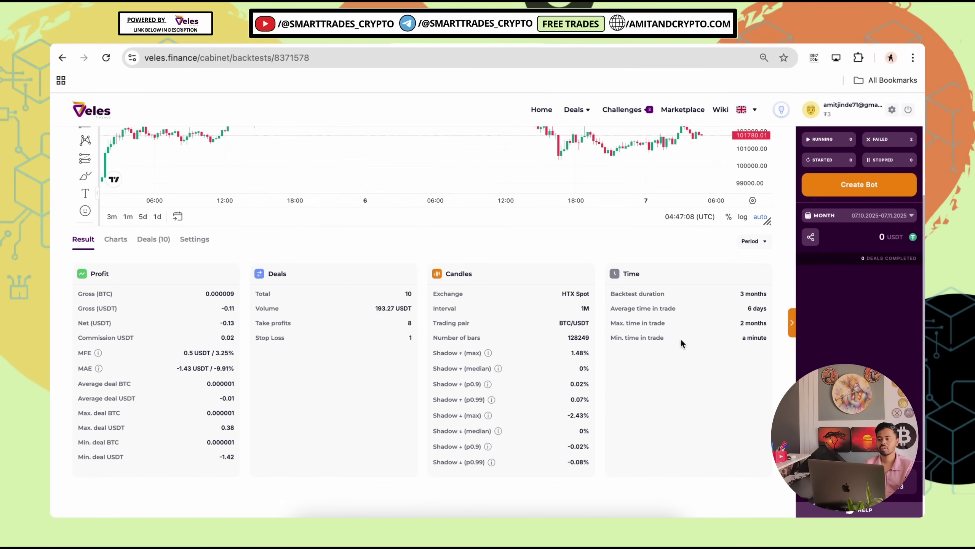
scroll(278, 361, "up", 5)
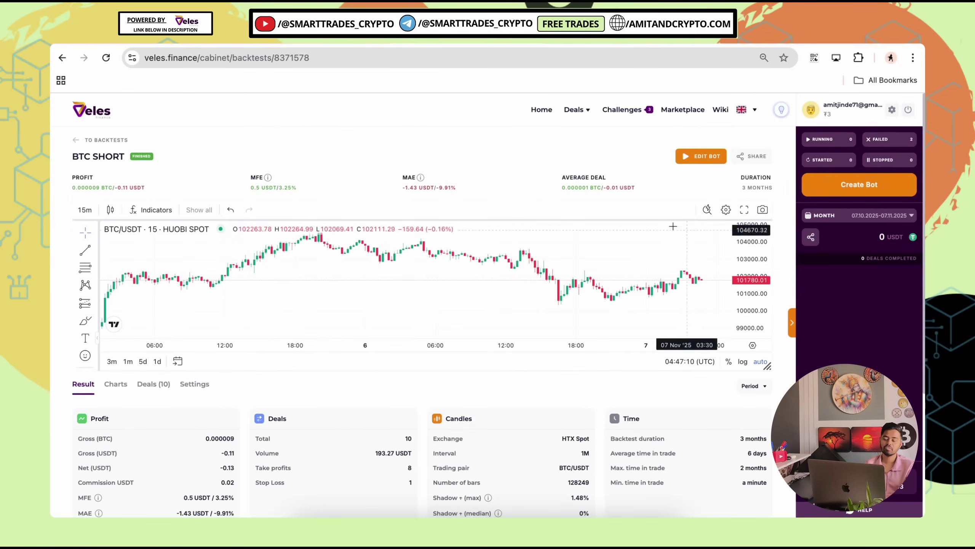
left_click(705, 159)
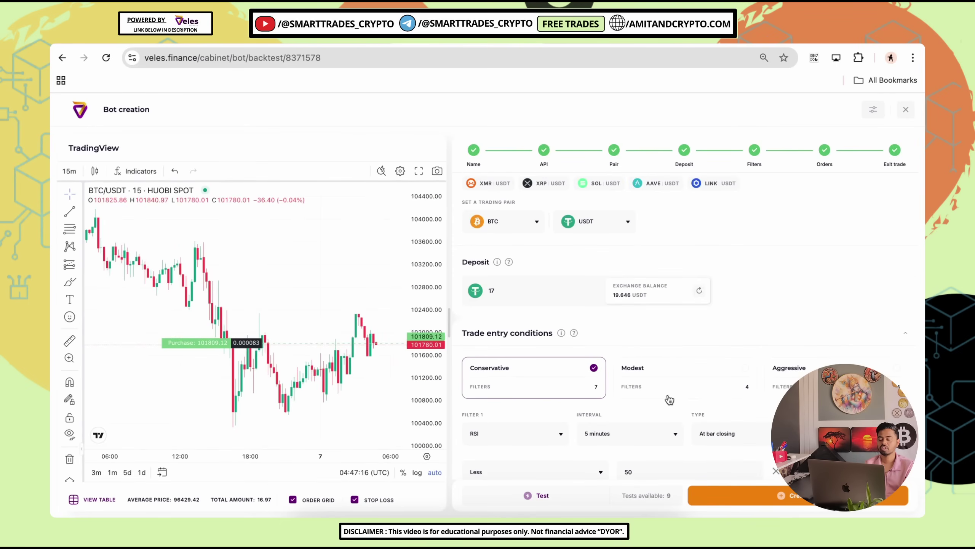
scroll(672, 403, "down", 10)
scroll(671, 406, "down", 5)
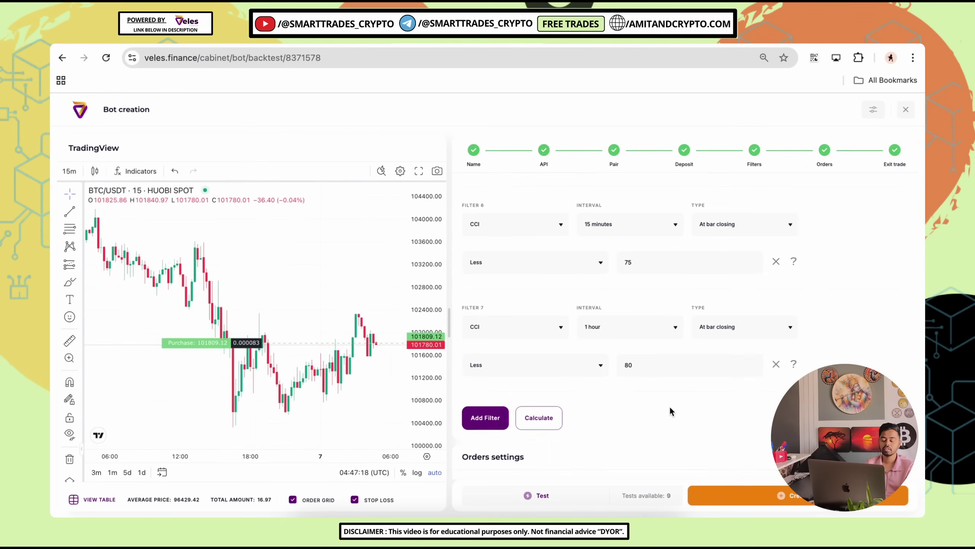
left_click(812, 503)
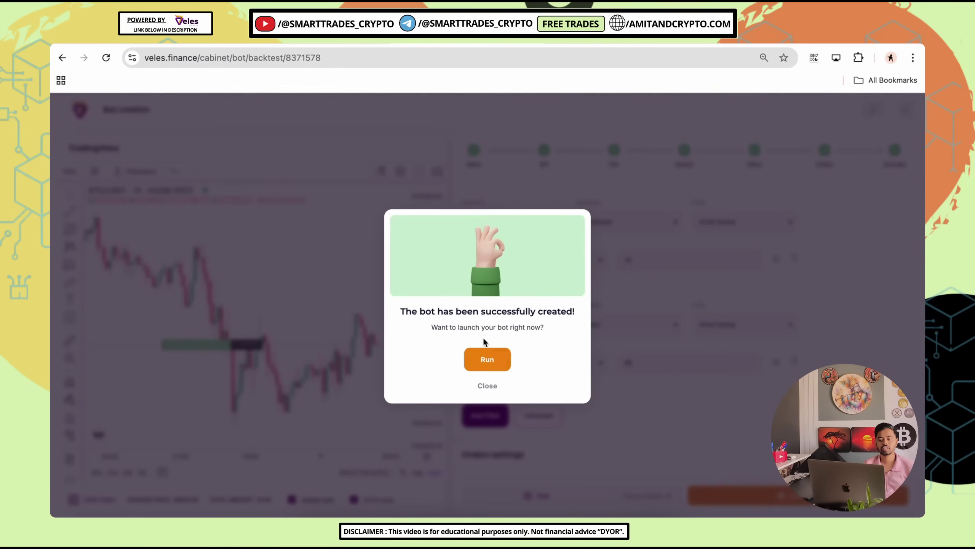
left_click(487, 360)
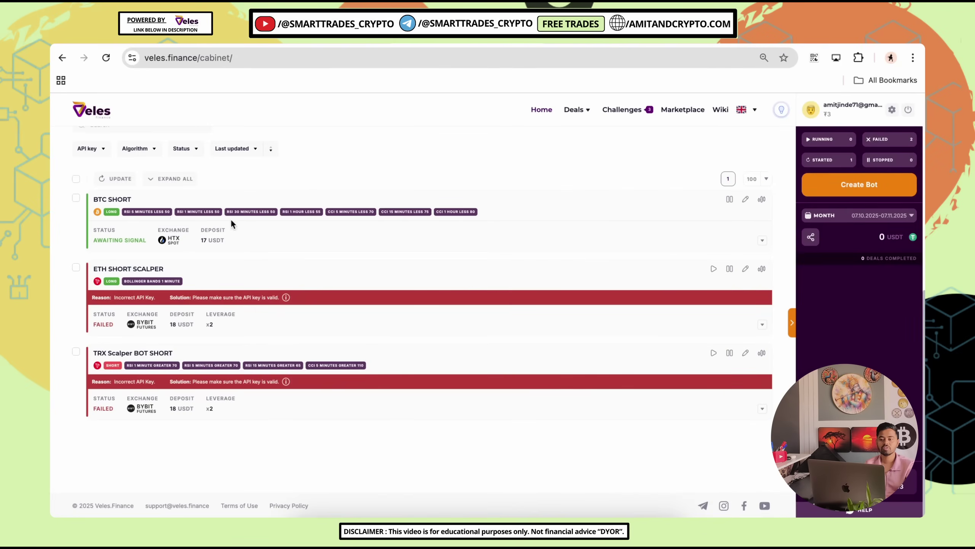
Step: Increase the browser page zoom through Chrome's menu
left_click(913, 57)
left_click(888, 291)
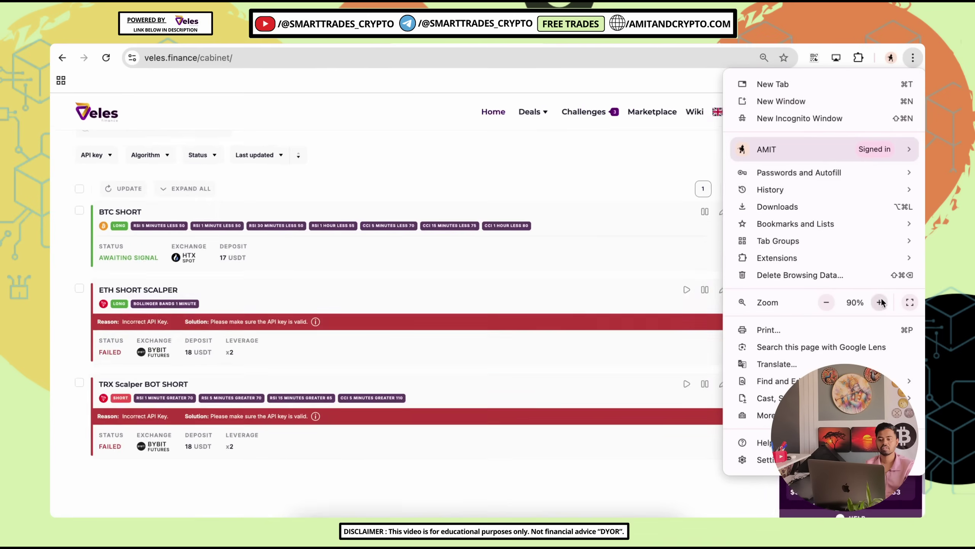
left_click(136, 229)
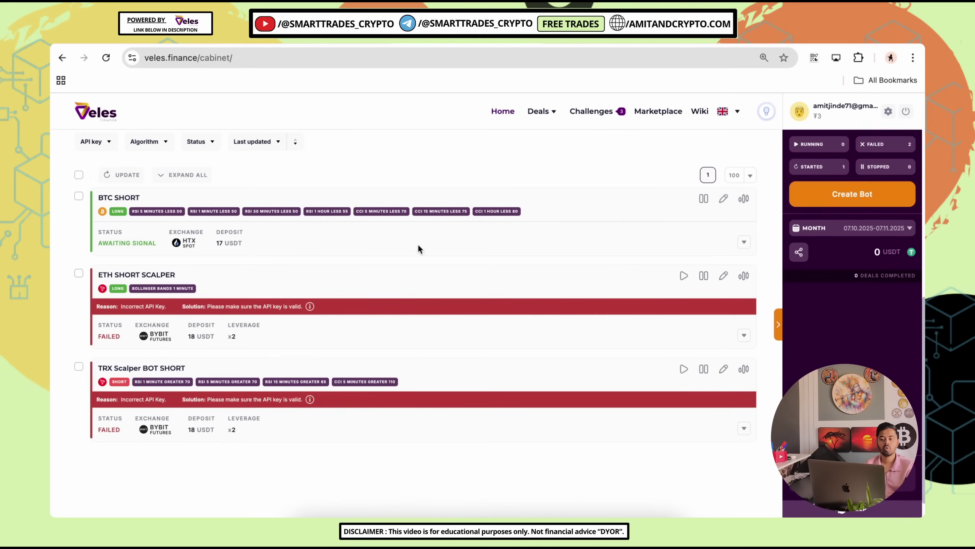
left_click(913, 57)
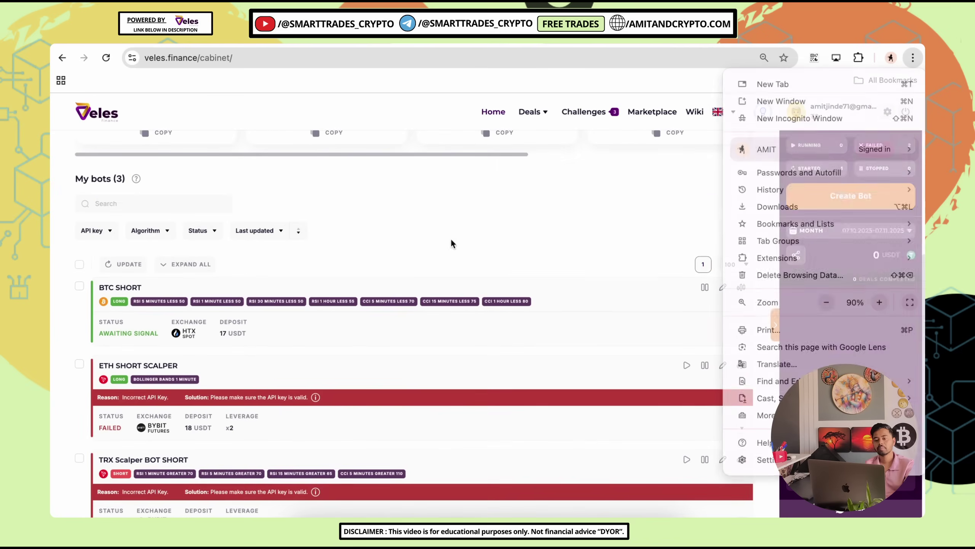
Step: Preview the ready-made SIGNAL bot's quick start copy dialog, then close it
scroll(424, 345, "up", 5)
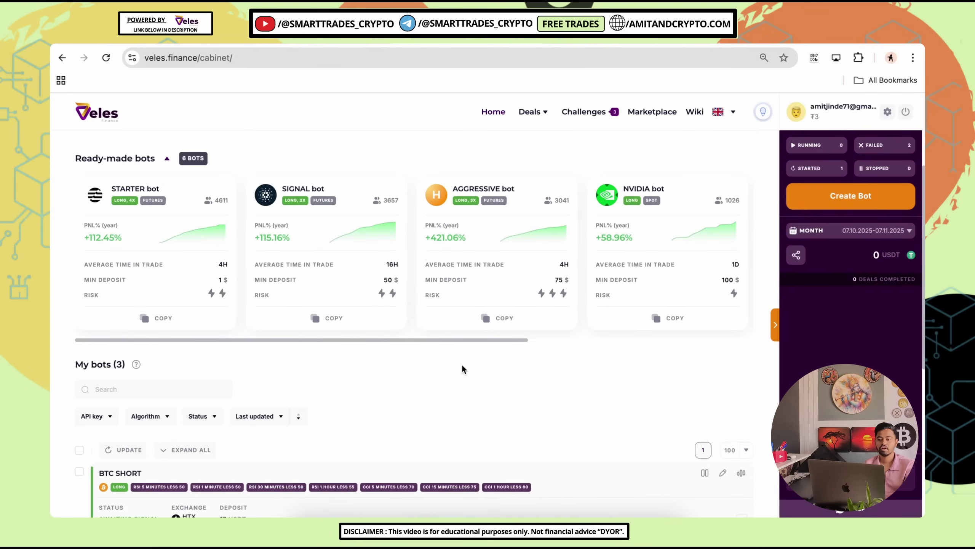
left_click(331, 318)
left_click(621, 120)
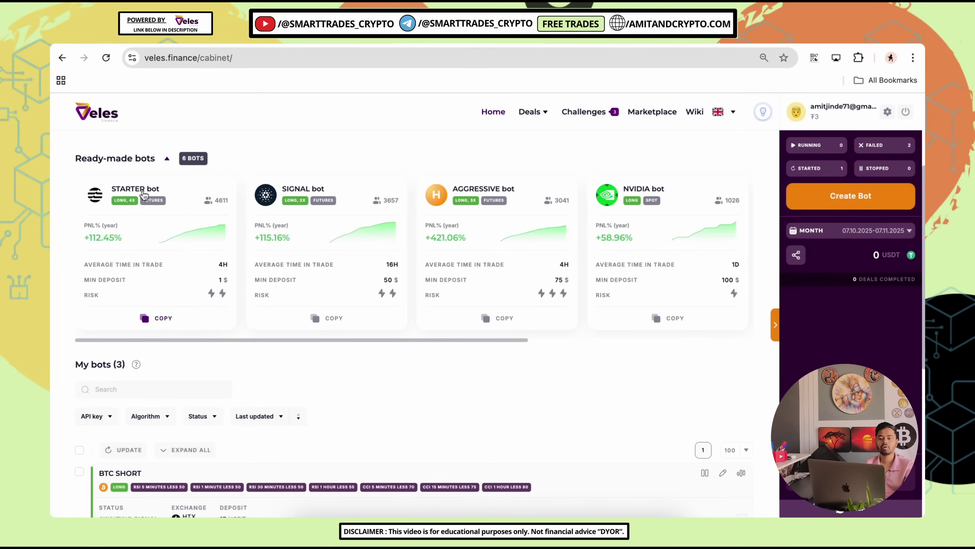
Step: Preview the STARTER bot quick start, close it without copying, and check BTC SHORT in My bots
left_click(168, 322)
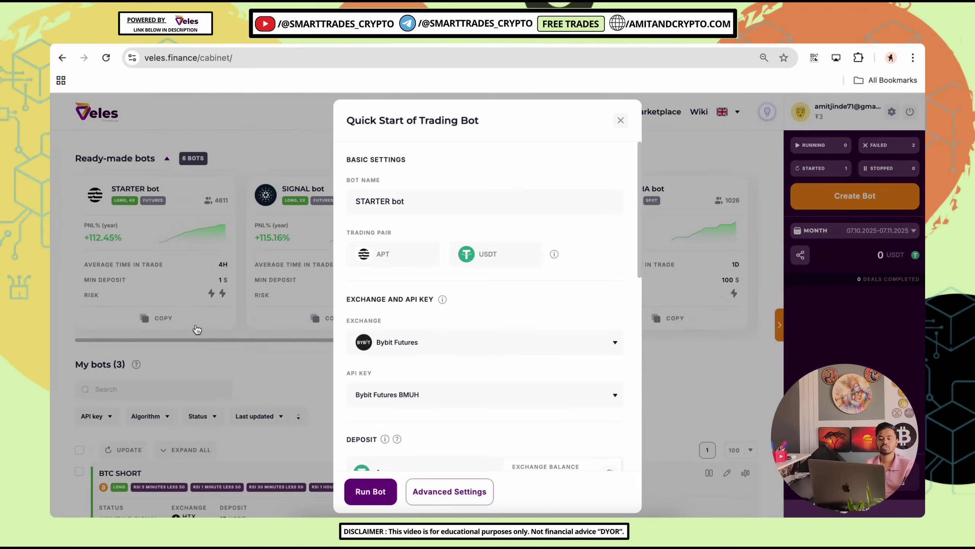
scroll(524, 346, "down", 6)
scroll(524, 346, "up", 6)
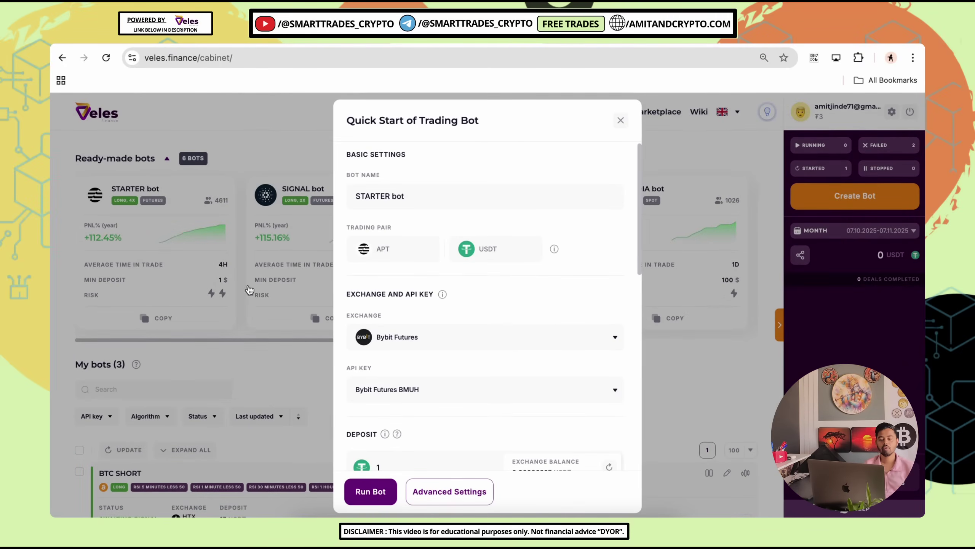
left_click(621, 121)
scroll(312, 403, "down", 8)
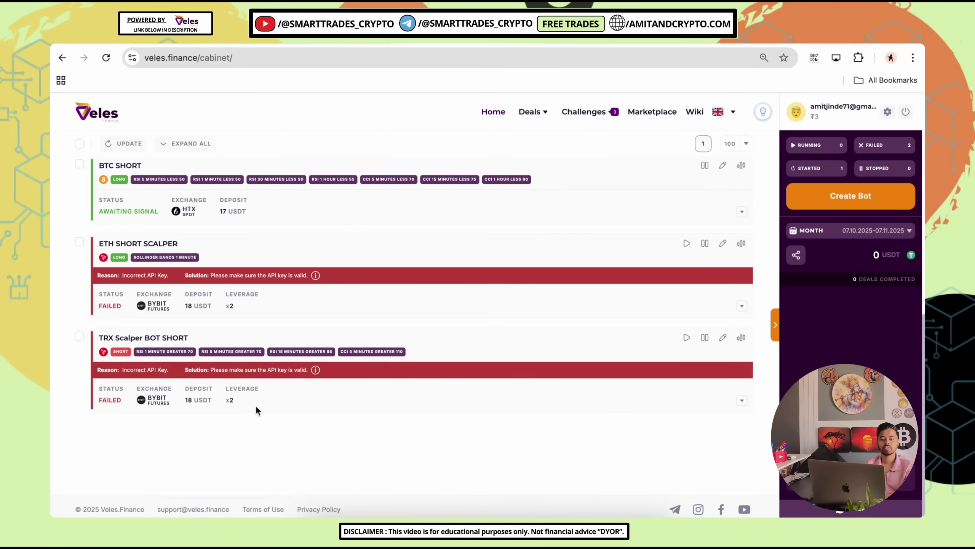
scroll(184, 272, "up", 1)
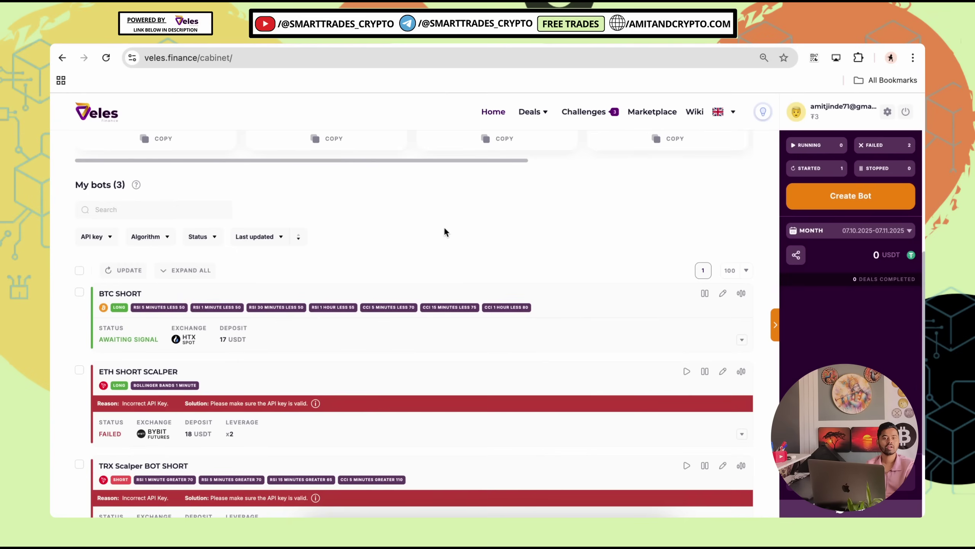
scroll(374, 237, "up", 8)
left_click(572, 113)
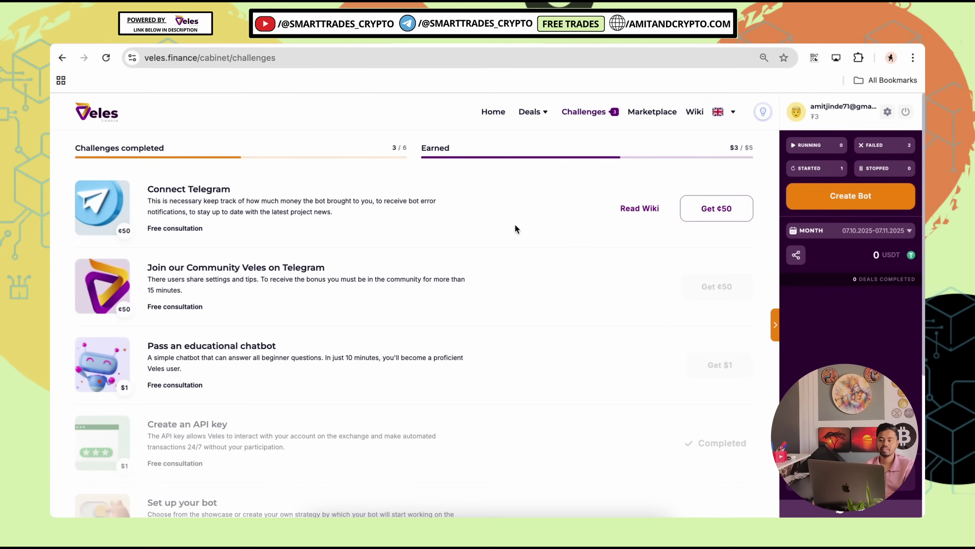
left_click(493, 112)
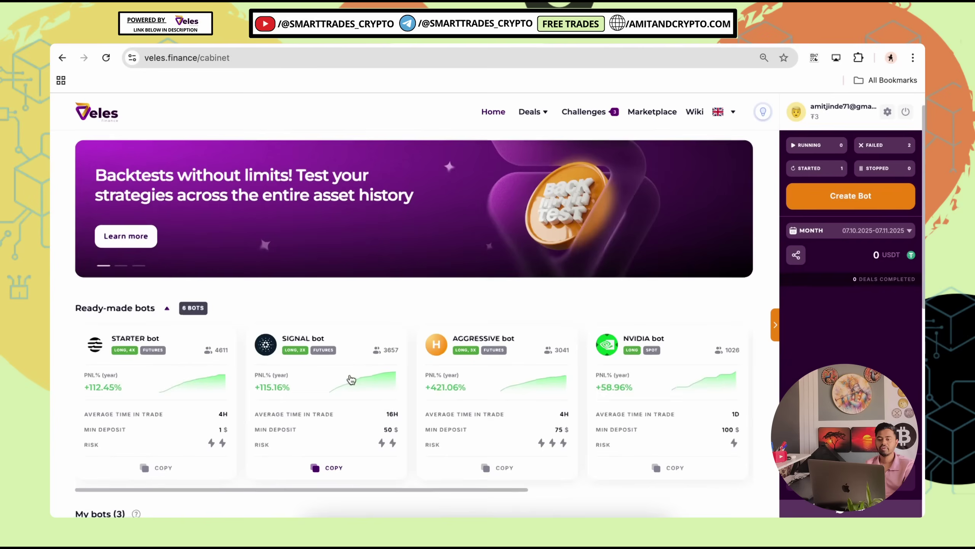
scroll(279, 355, "down", 10)
scroll(396, 402, "up", 8)
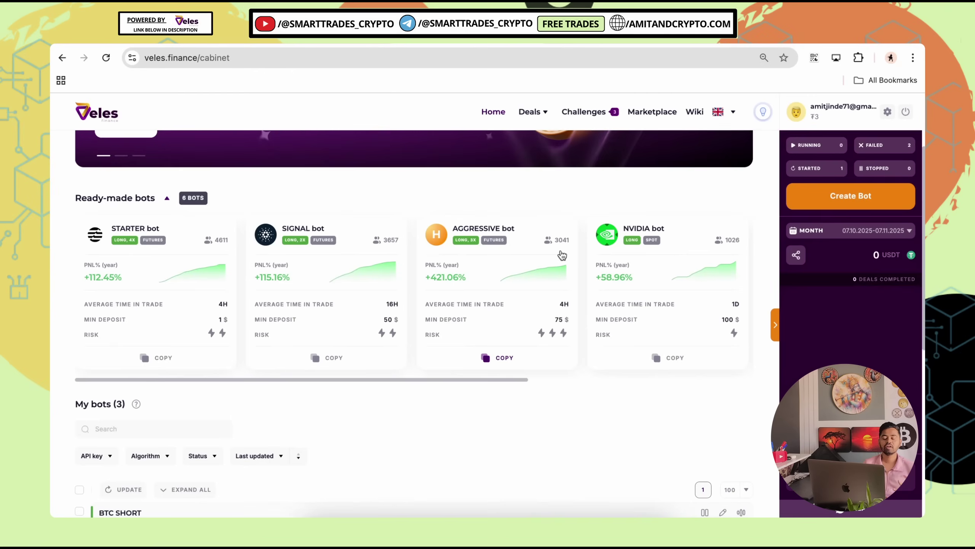
scroll(562, 255, "up", 3)
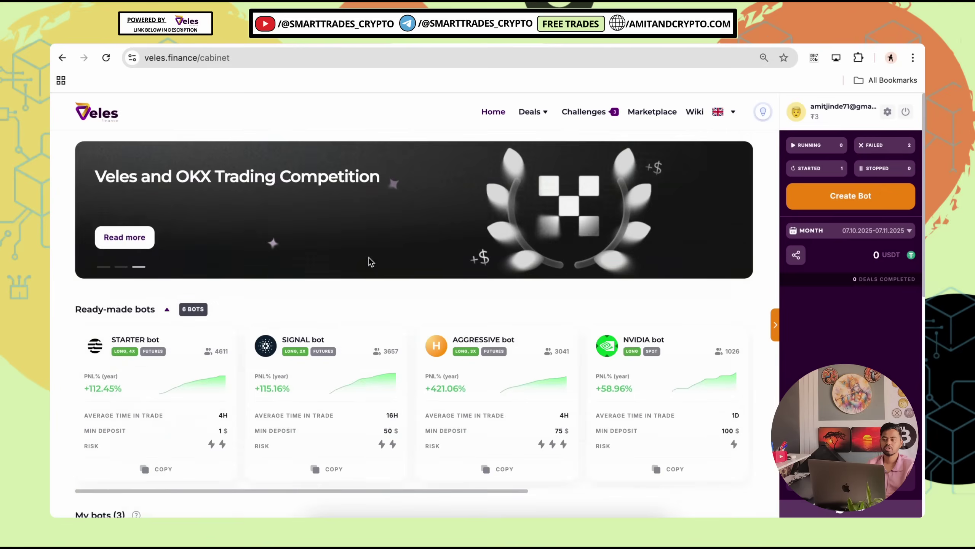
scroll(369, 258, "down", 15)
scroll(340, 289, "up", 15)
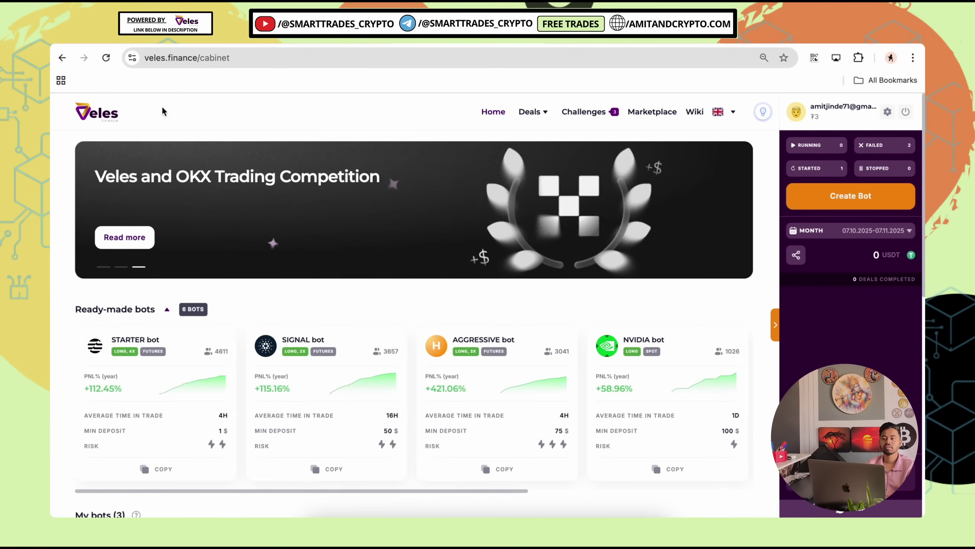